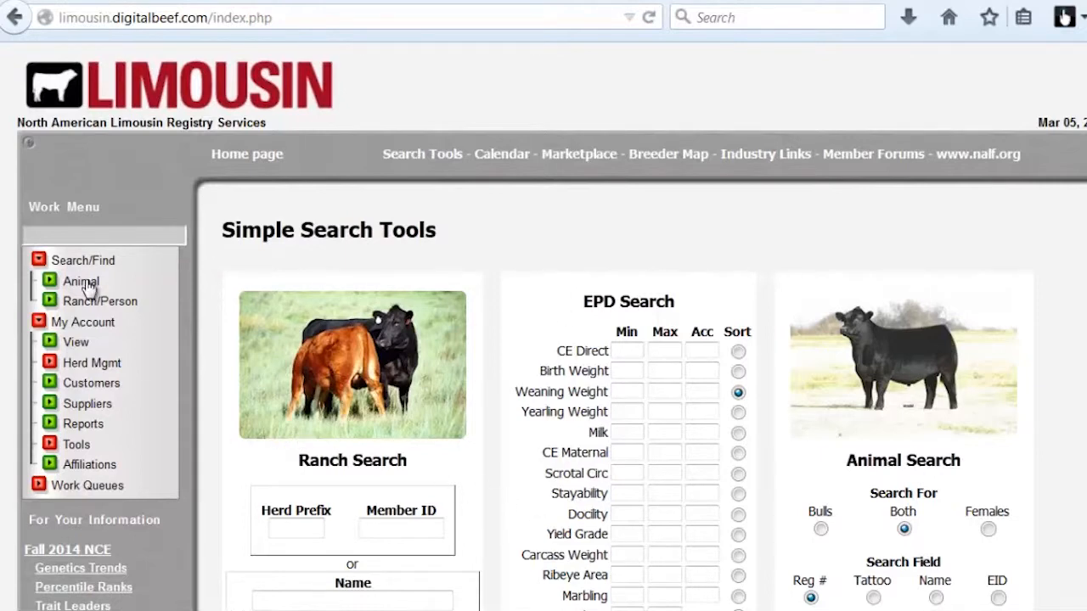
Open the ranch account profile and list the weaned females in its herd inventory.
left_click(70, 343)
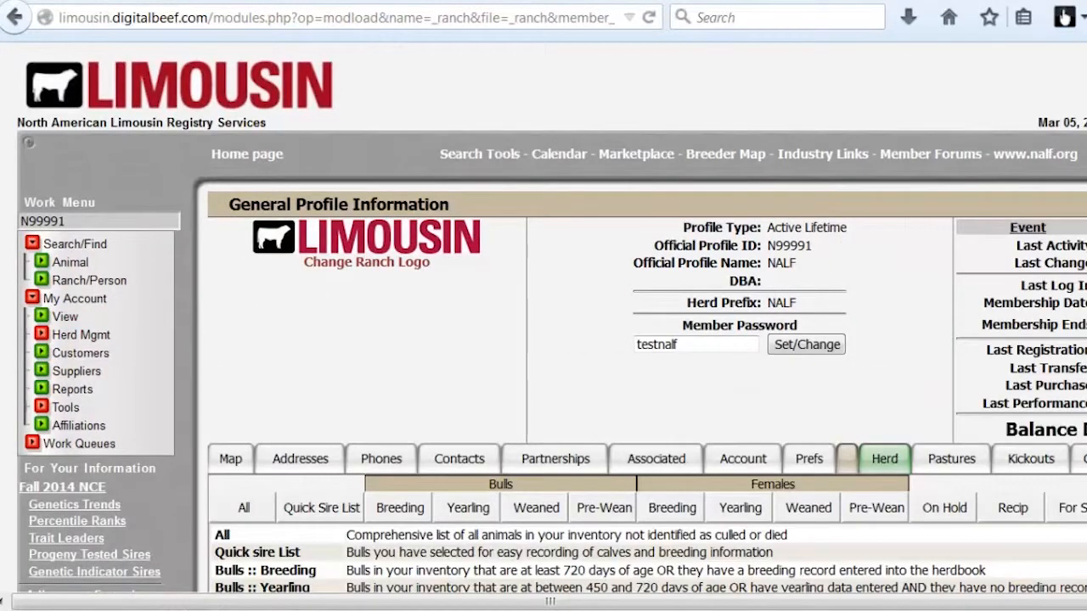
scroll(781, 247, "down", 5)
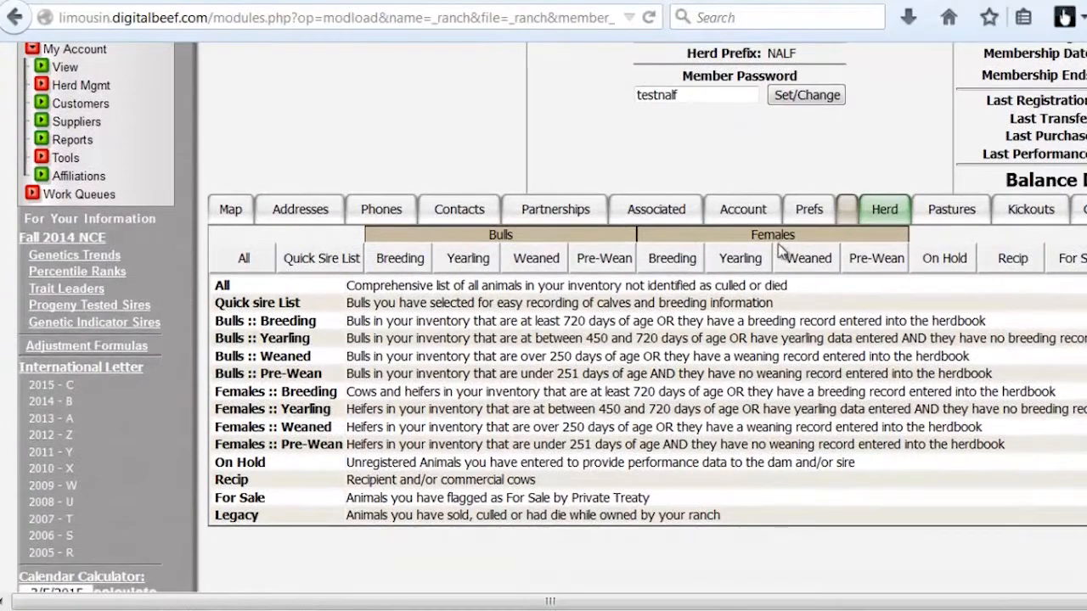
left_click(820, 266)
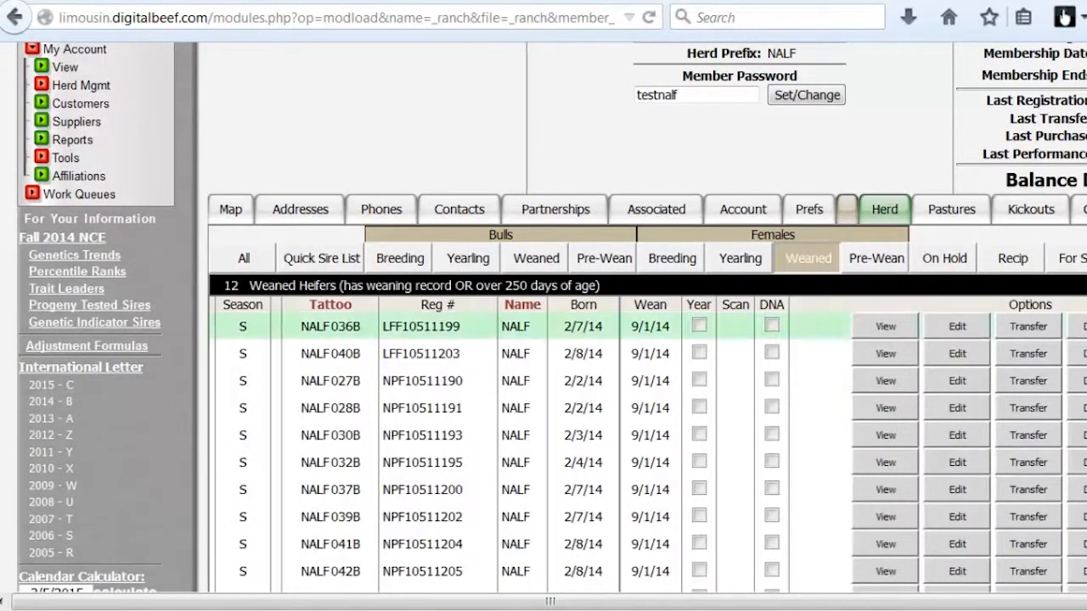
Queue all the weaned heifers in the list for yearling data entry.
scroll(645, 340, "down", 3)
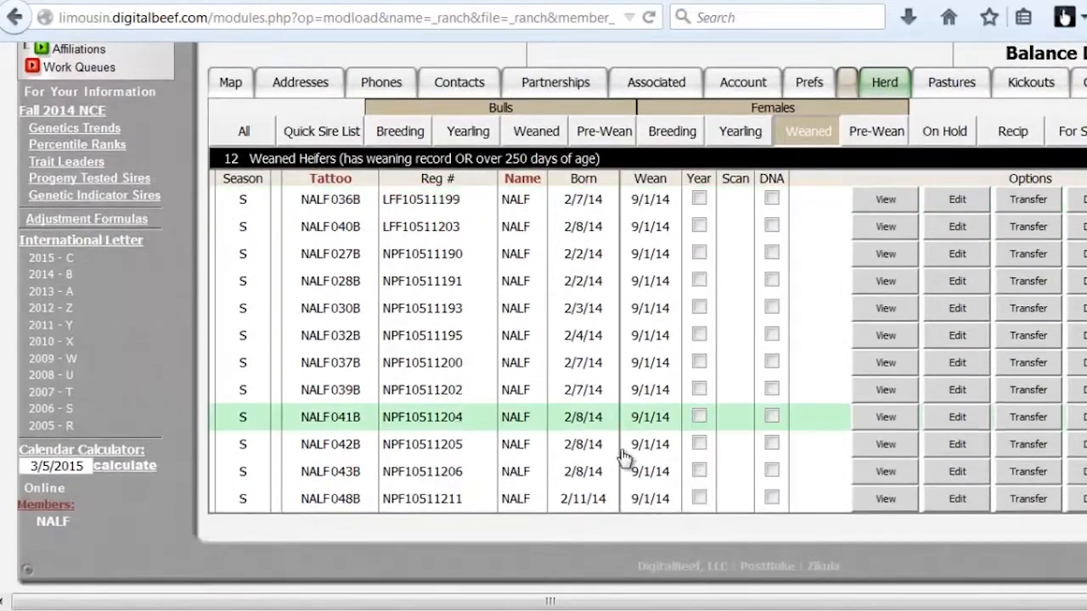
left_click(698, 198)
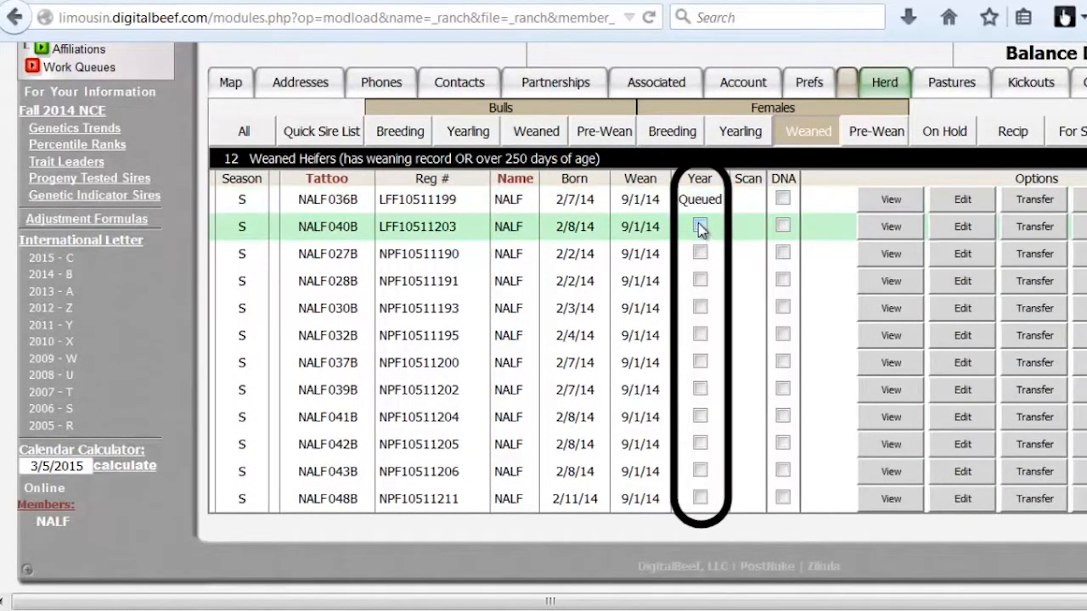
left_click(700, 227)
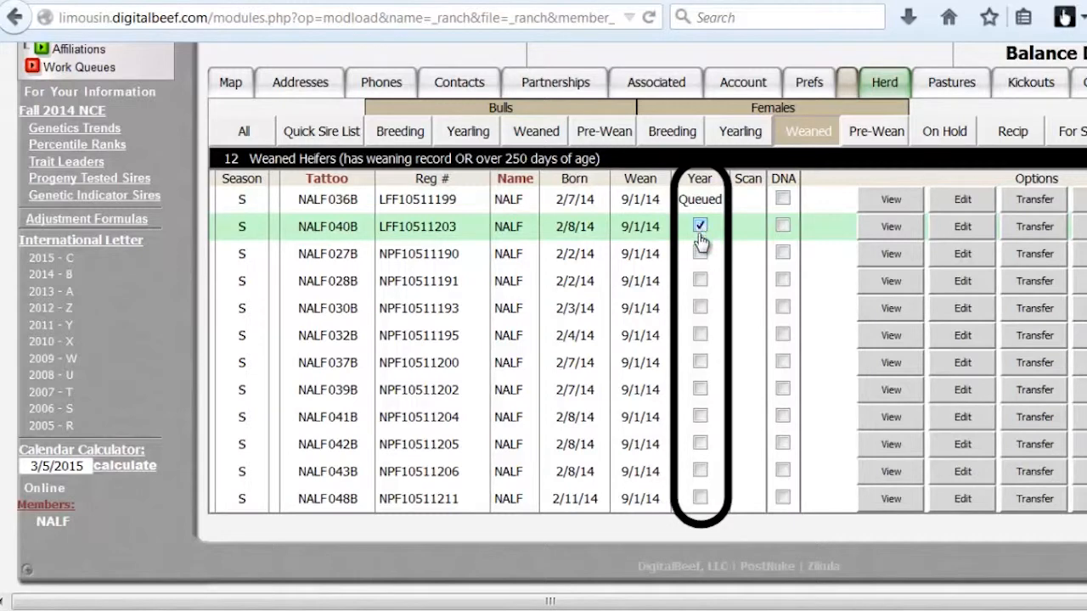
left_click(701, 281)
left_click(700, 308)
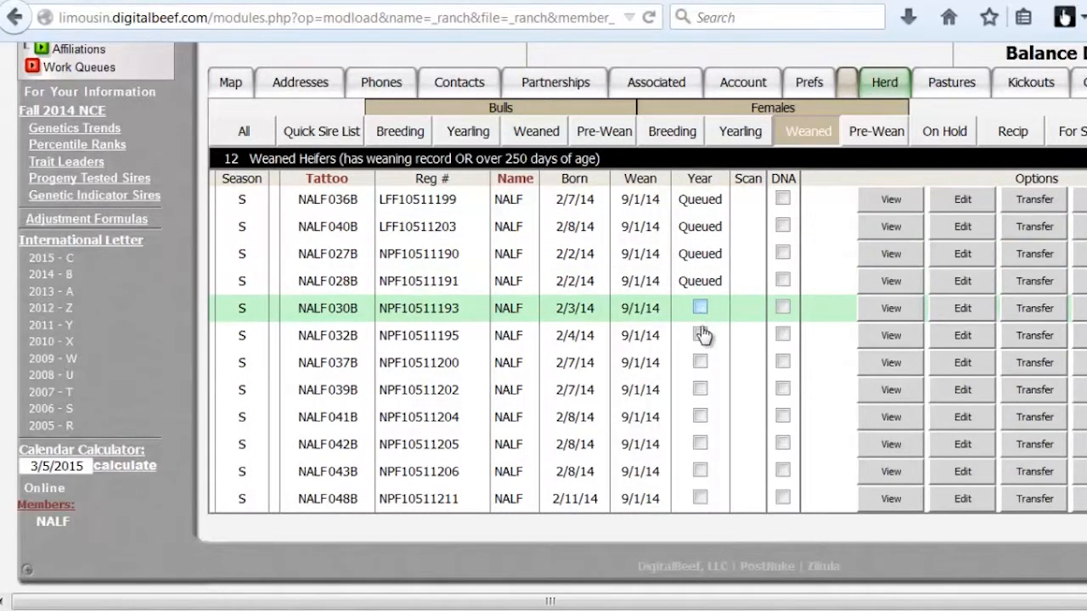
left_click(700, 363)
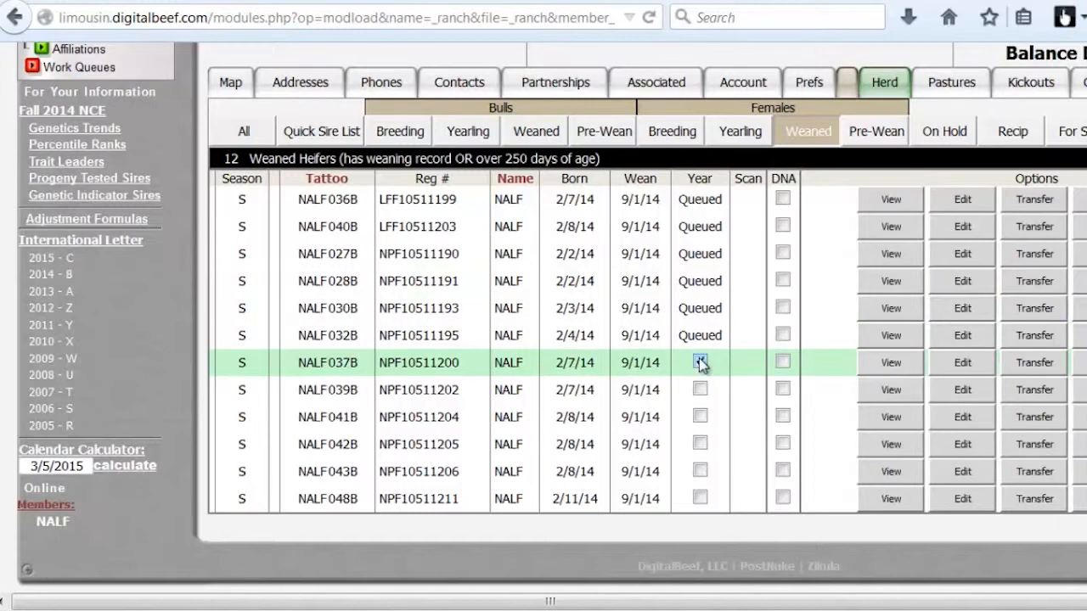
Open the Yearling work queue and go to the NALF work order's data entry screen.
scroll(646, 326, "up", 1)
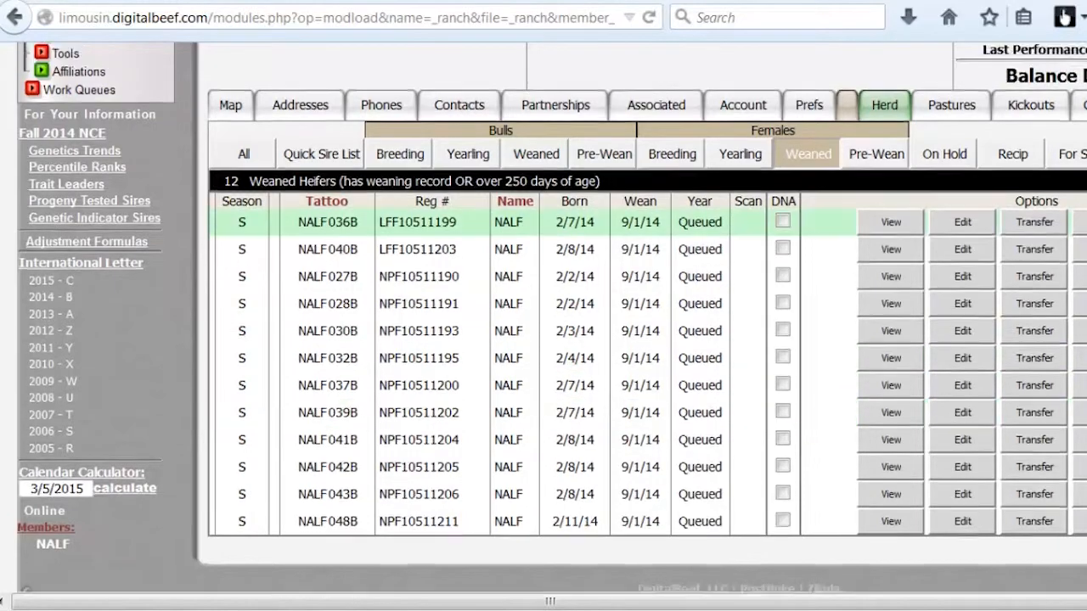
scroll(646, 326, "up", 3)
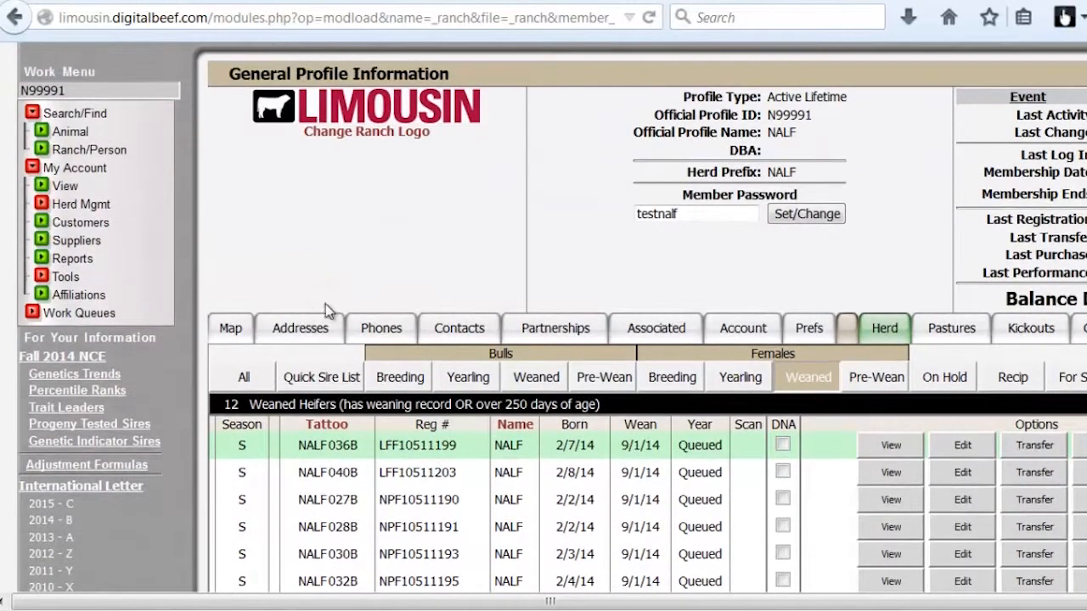
left_click(85, 314)
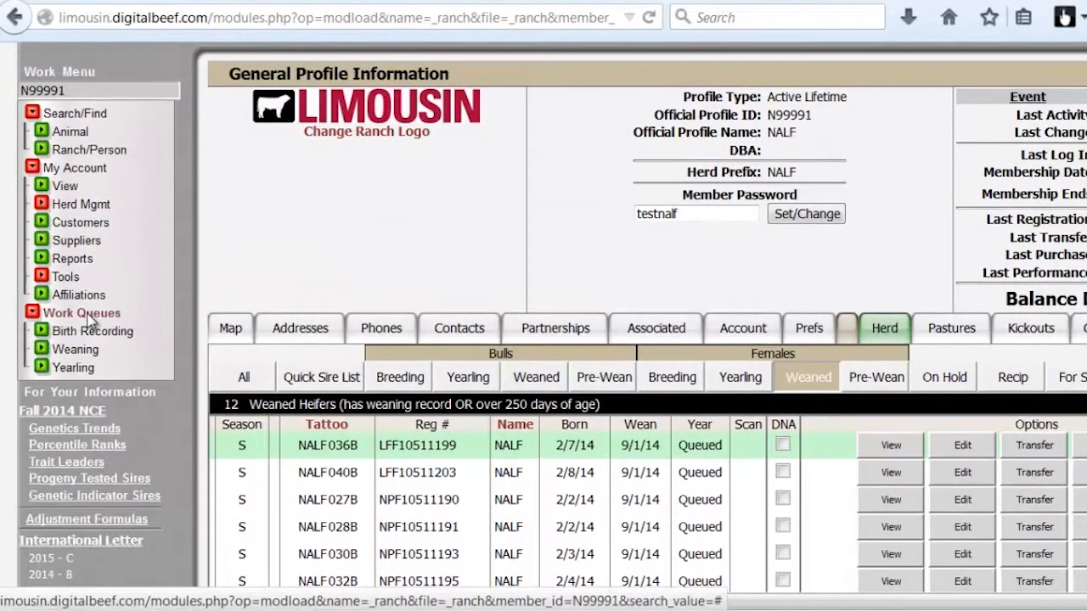
left_click(75, 368)
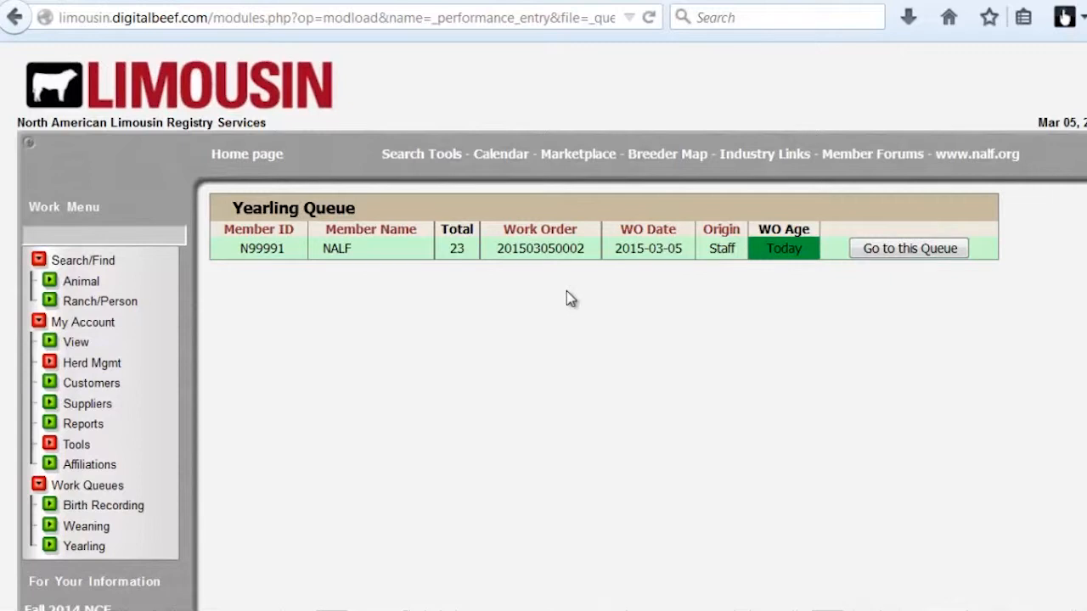
left_click(926, 251)
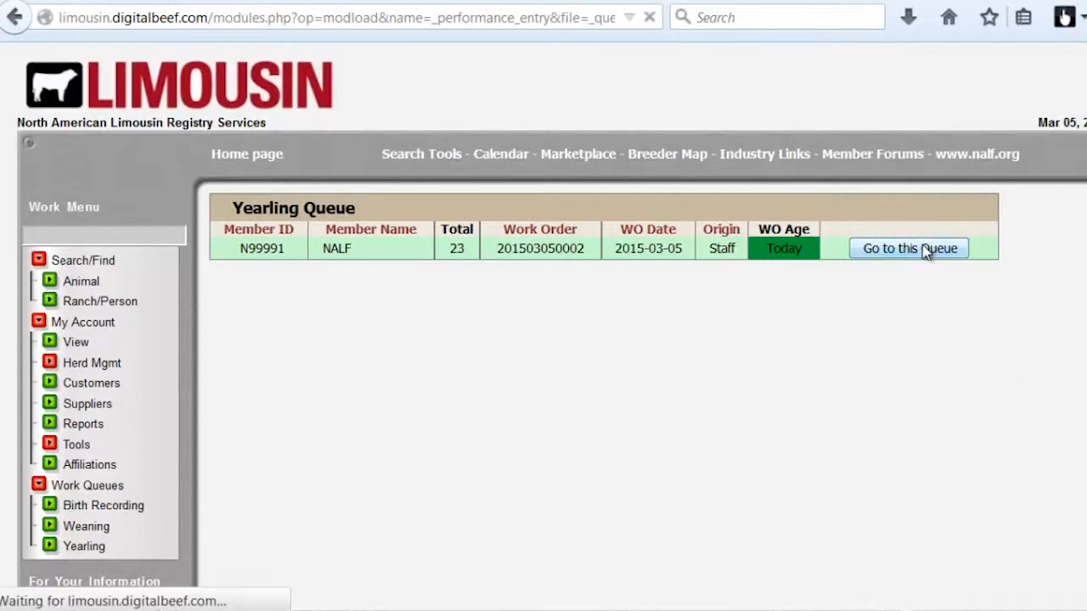
Enter 3/5/2015 as the yearling date in the first record, NALF 027B, to fill it in for all animals.
left_click_drag(1075, 208, 1076, 472)
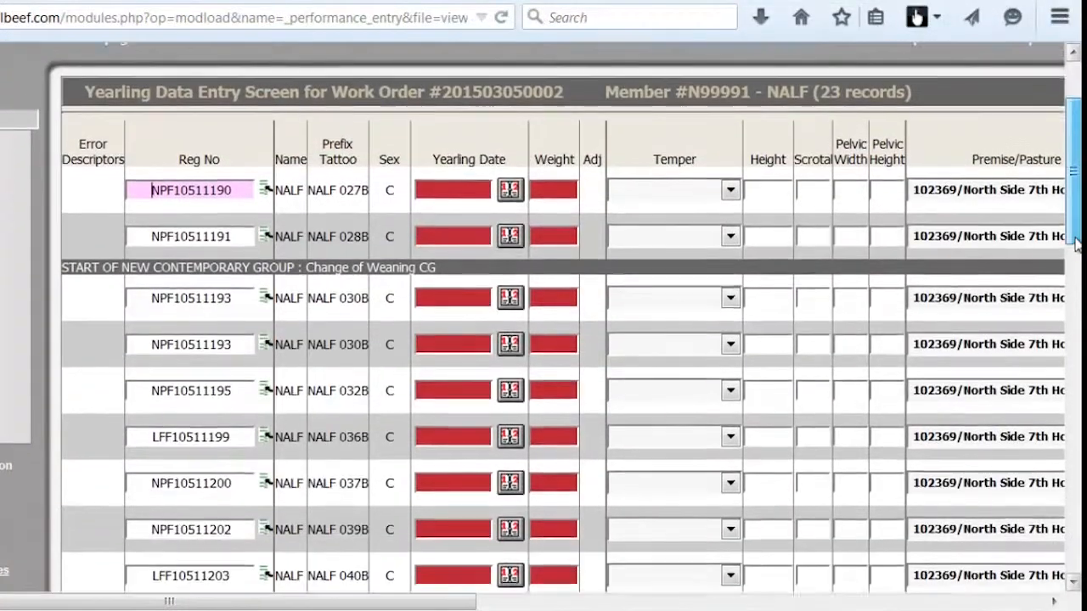
left_click_drag(1076, 428, 1031, 181)
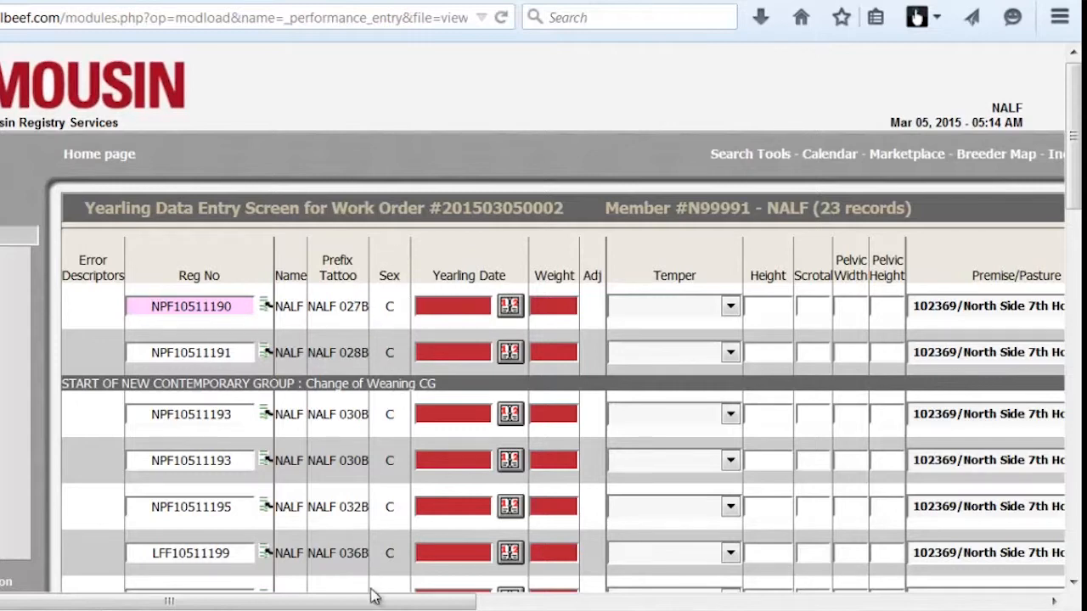
left_click_drag(370, 601, 656, 595)
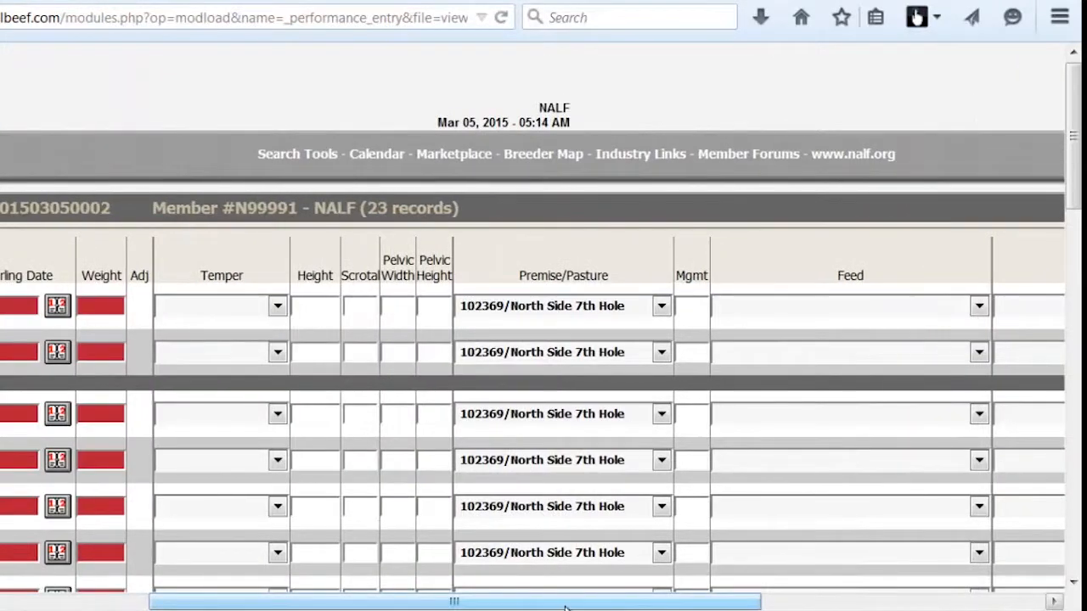
left_click_drag(566, 608, 238, 582)
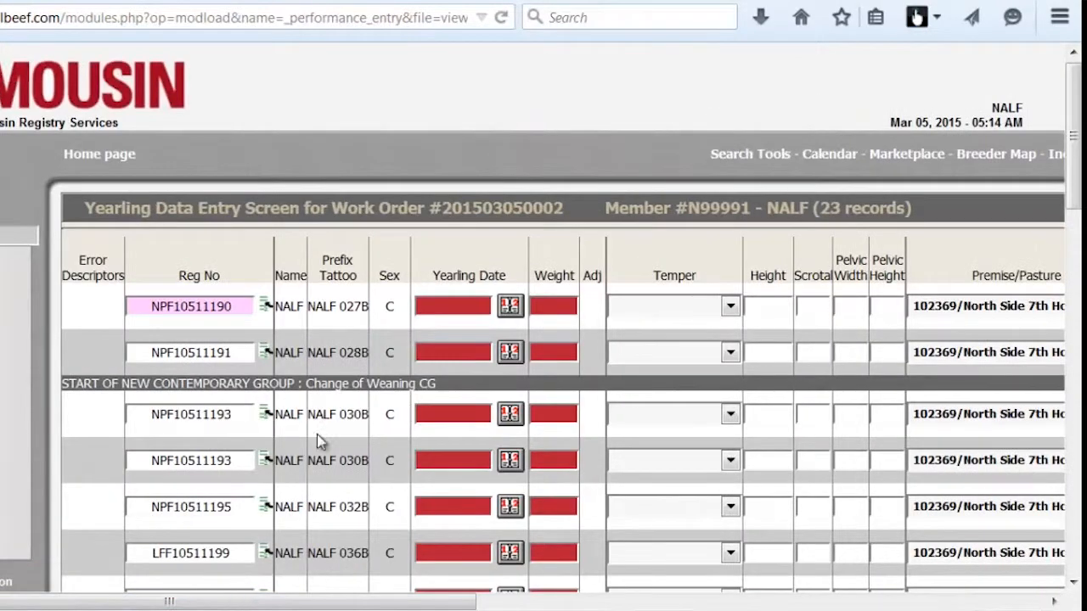
key("Tab")
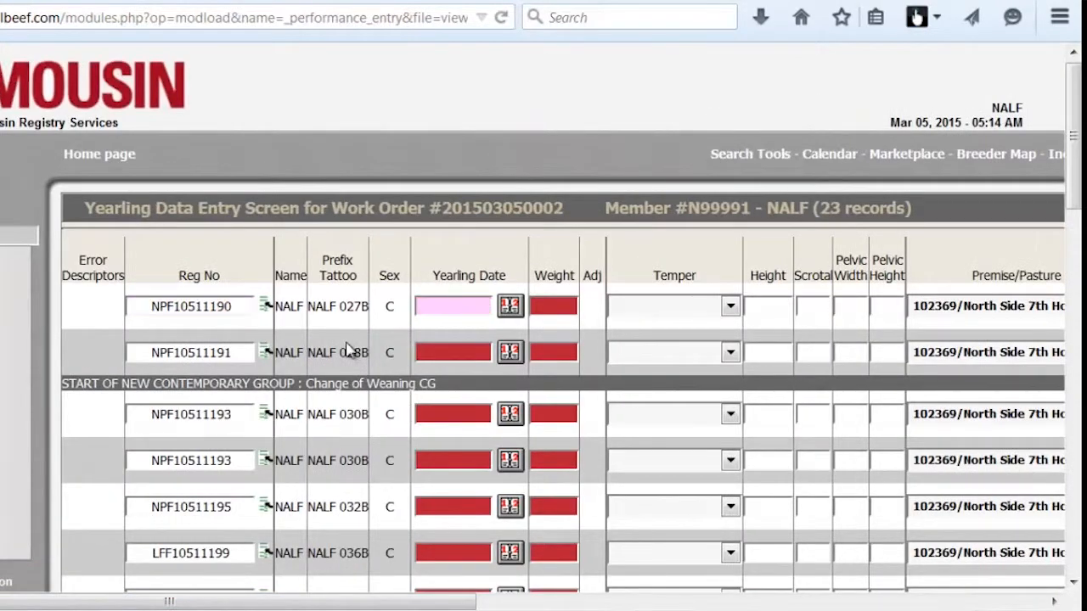
type("3/5/2015")
key("Tab")
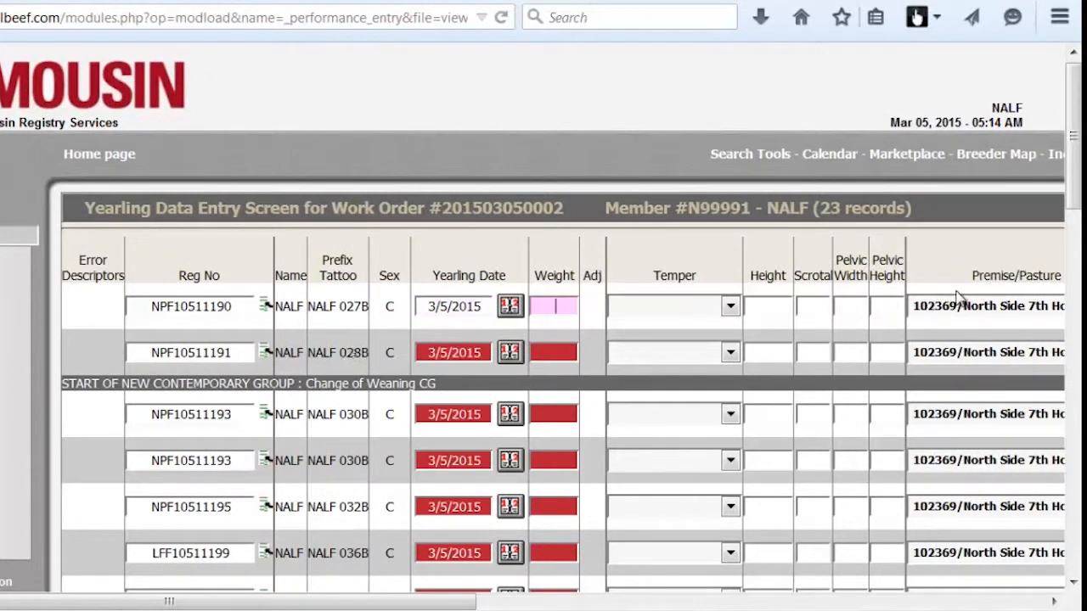
Record a weight of 945, a Docile temper and a height of 52 for heifer NALF 027B.
left_click_drag(1073, 136, 1074, 408)
left_click_drag(1070, 360, 1052, 200)
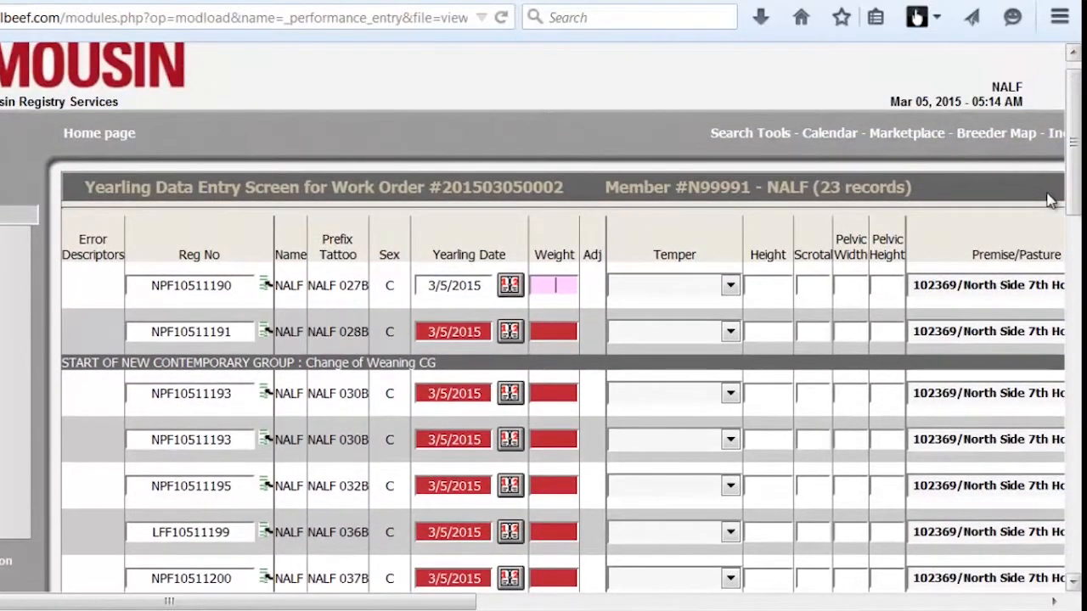
type("945")
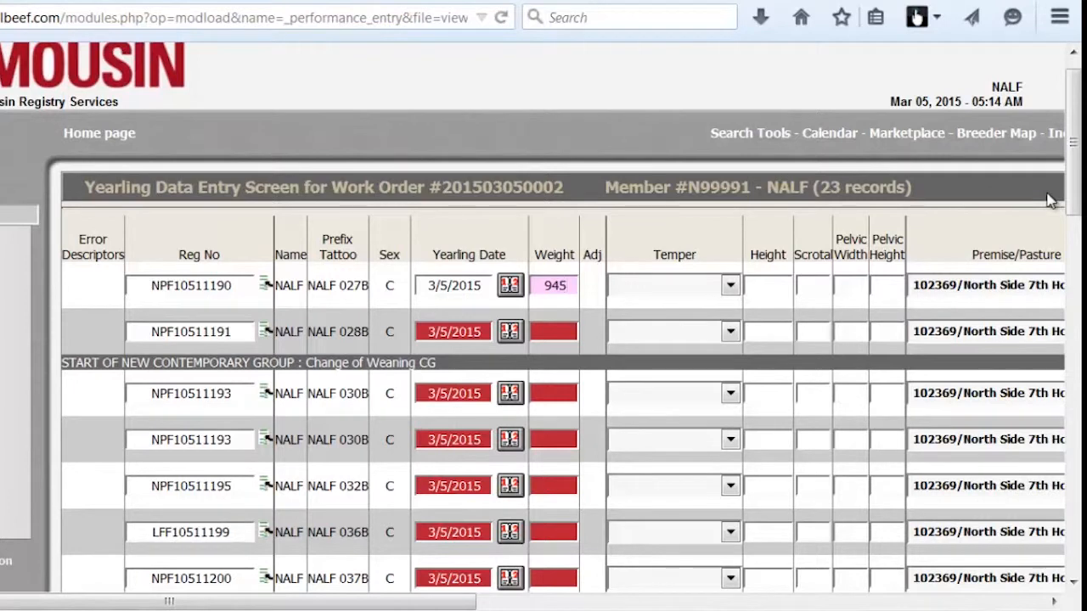
key("Tab")
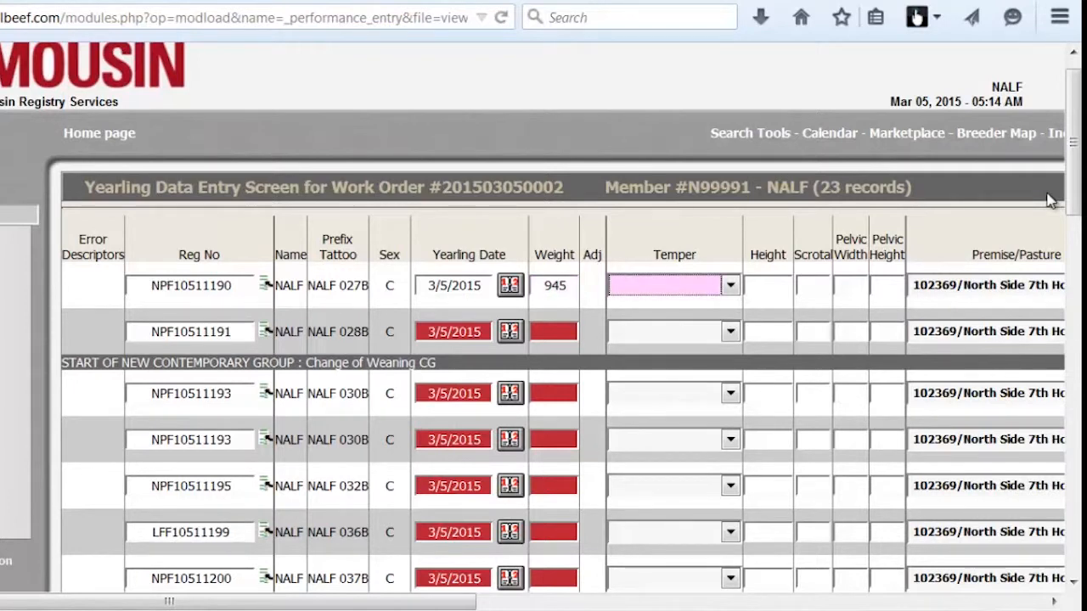
key("d")
key("Tab")
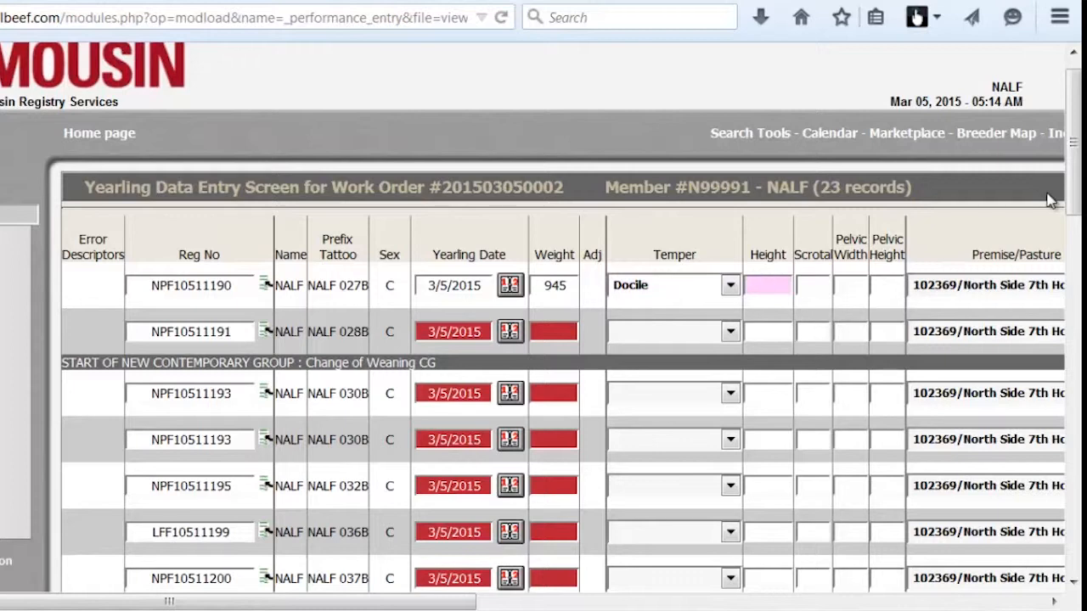
type("52")
key("Tab")
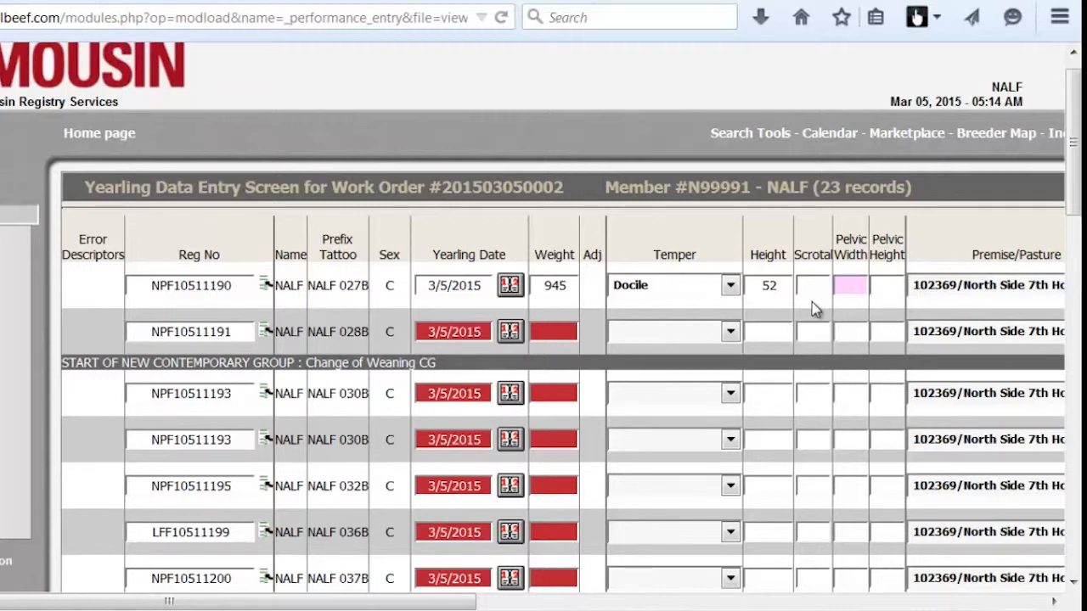
key("Tab")
key("Tab")
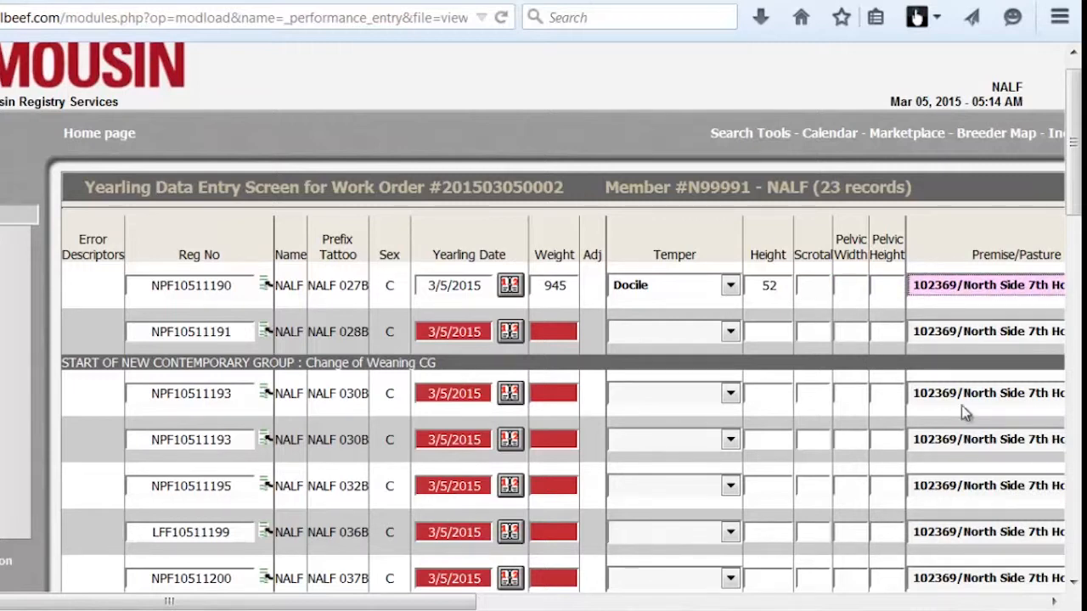
Check the available Premise/Pasture options for heifer NALF 027B and move past the management field.
left_click(1054, 602)
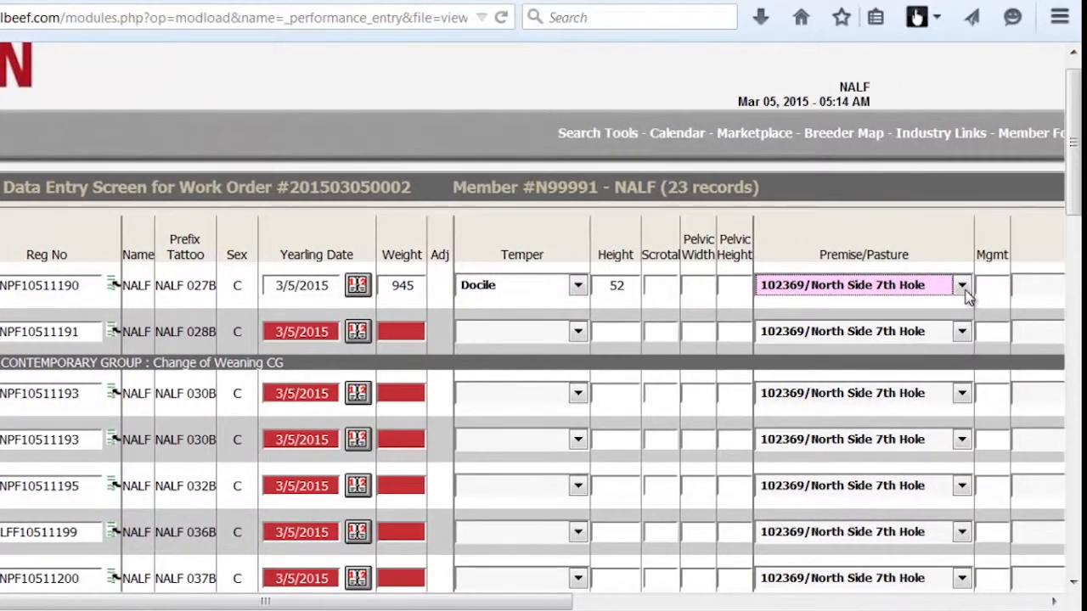
left_click(964, 289)
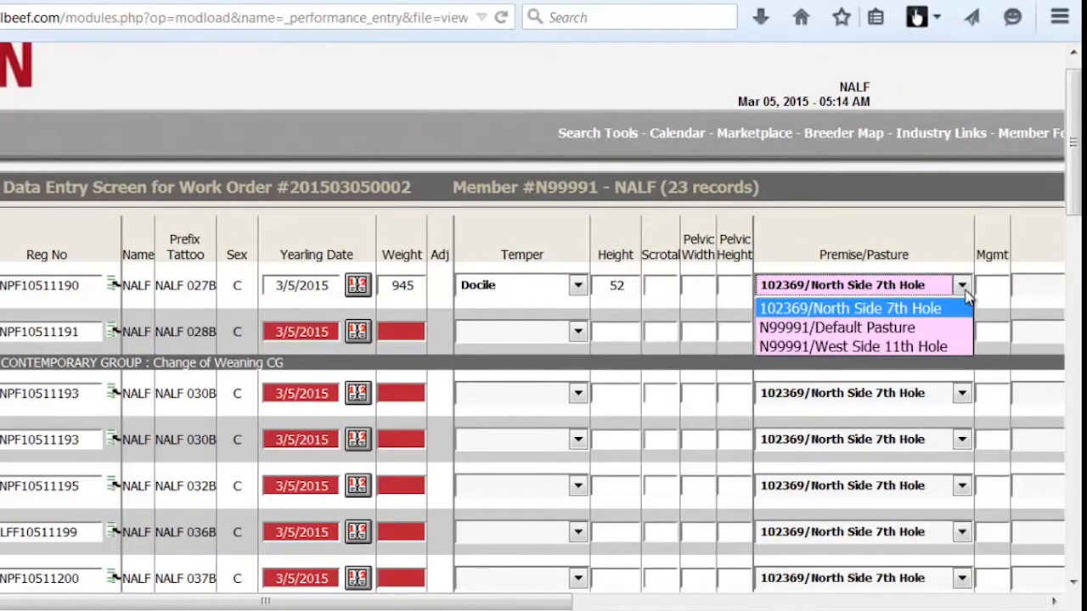
key("Tab")
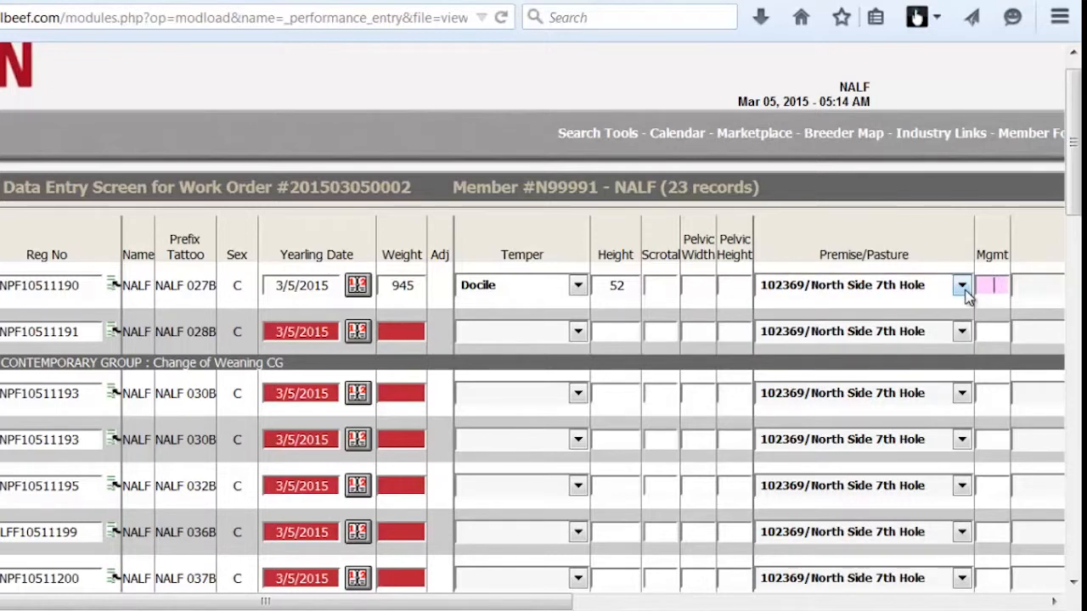
key("Tab")
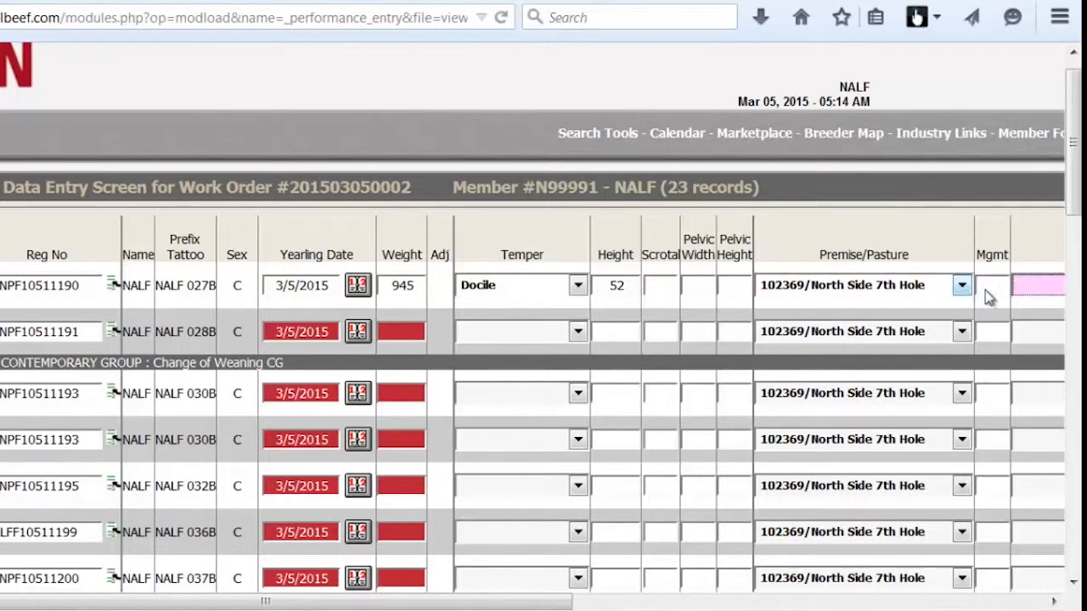
Set the feed of heifer NALF 027B to Pasture or Roughage with supplement.
left_click(1055, 601)
left_click_drag(1055, 602, 1054, 602)
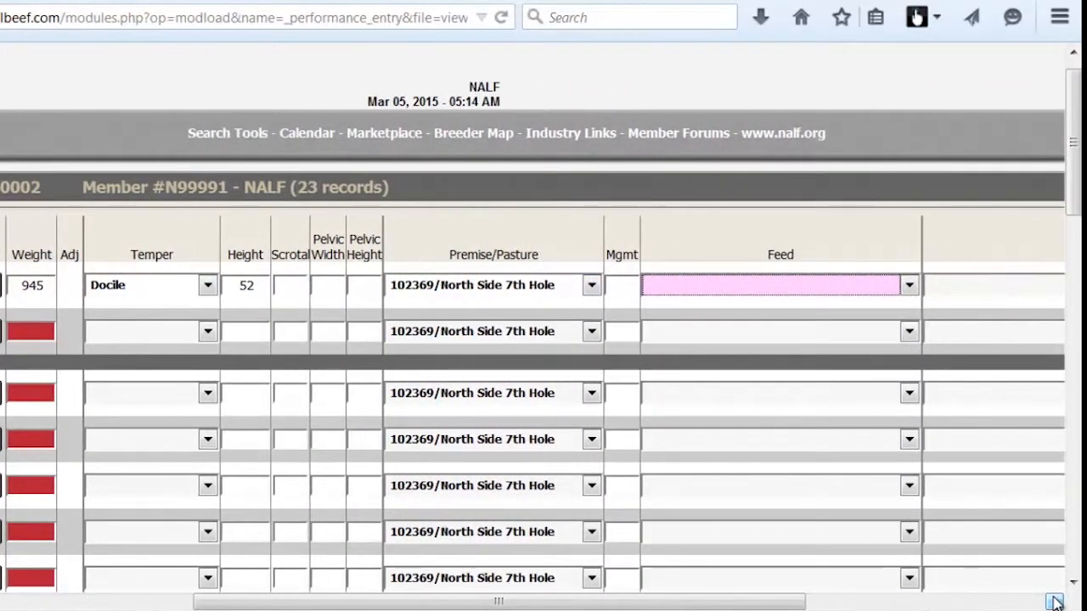
key("p")
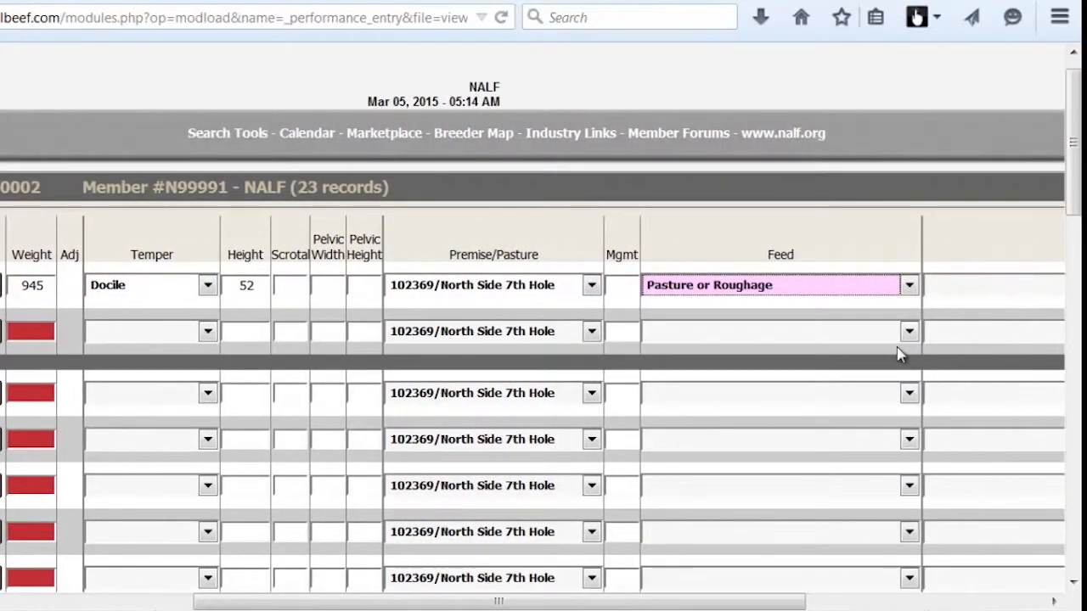
left_click(908, 289)
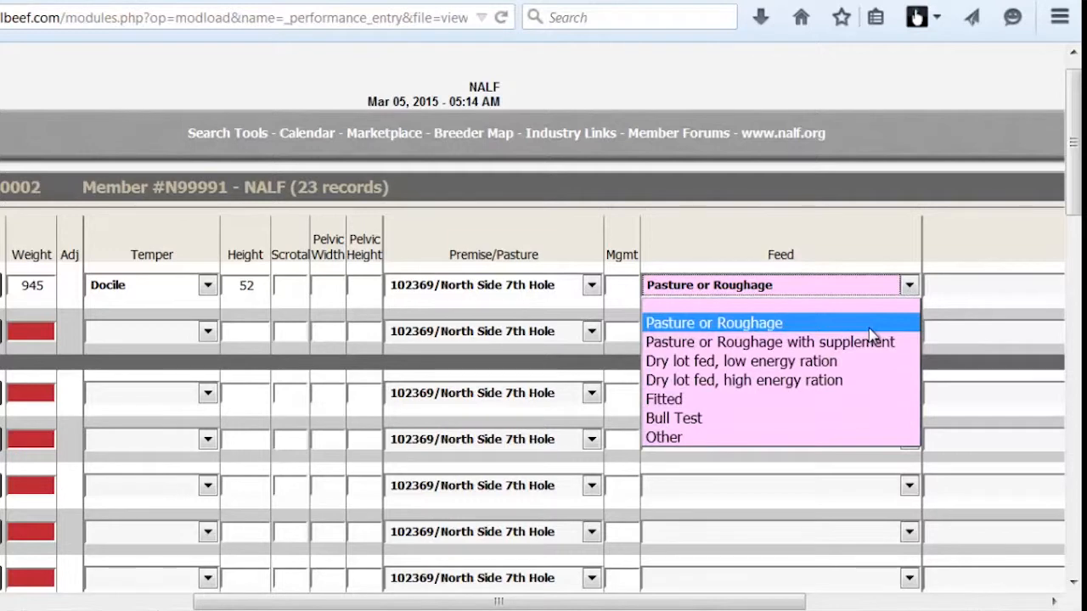
left_click(857, 355)
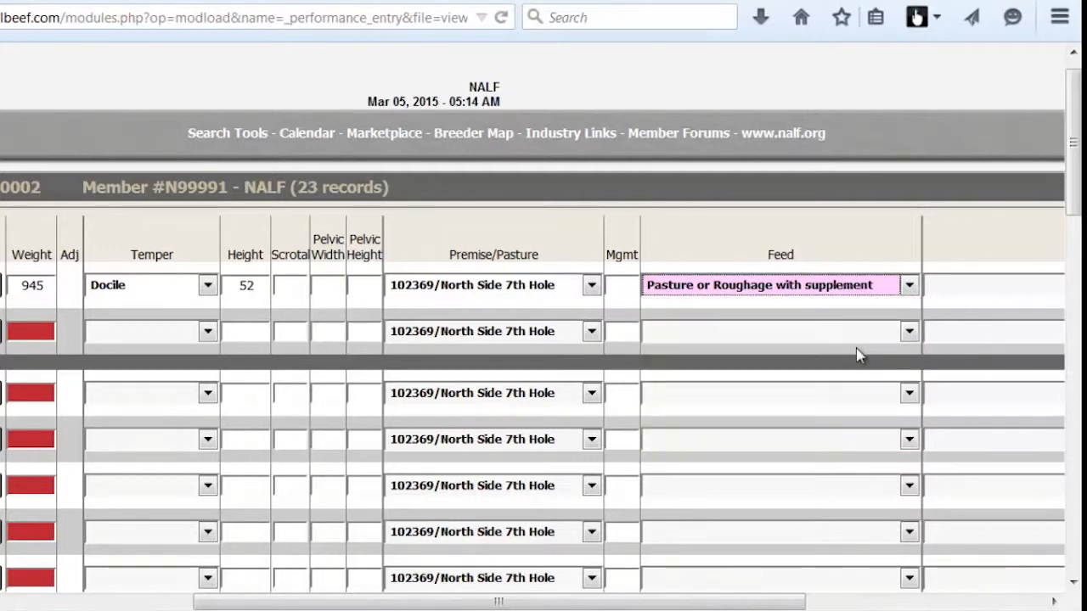
key("Tab")
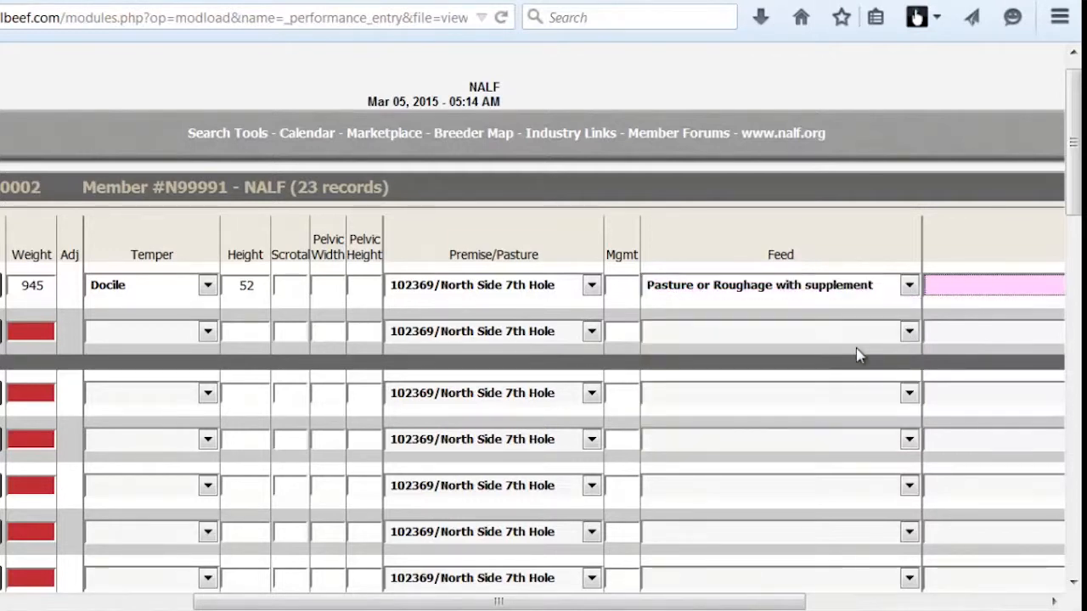
left_click(1053, 603)
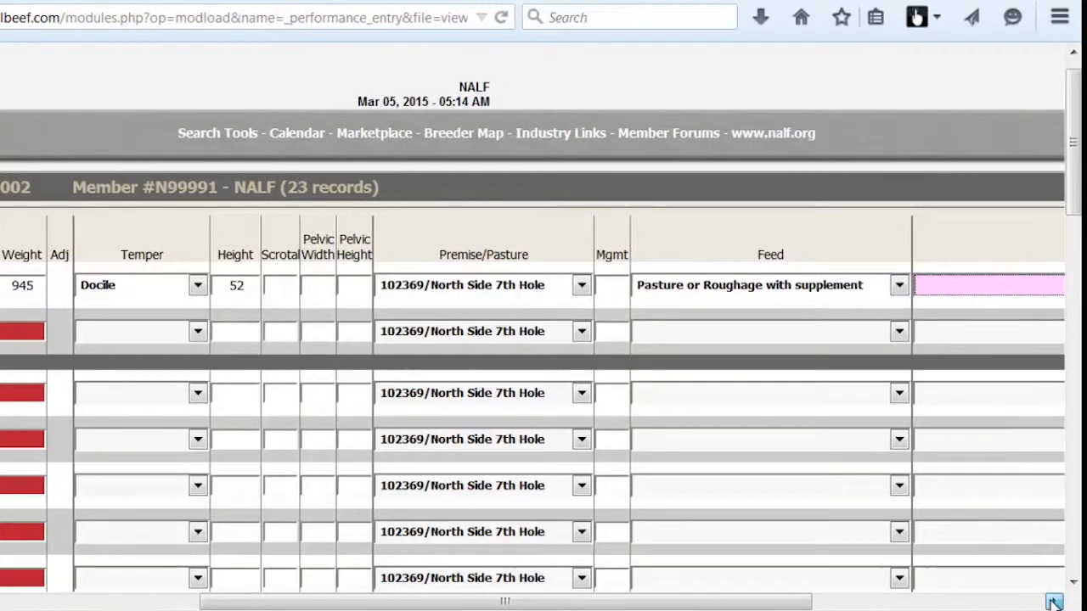
Set the status of heifer NALF 027B to 0 - Active and move on from the status field.
left_click(1053, 604)
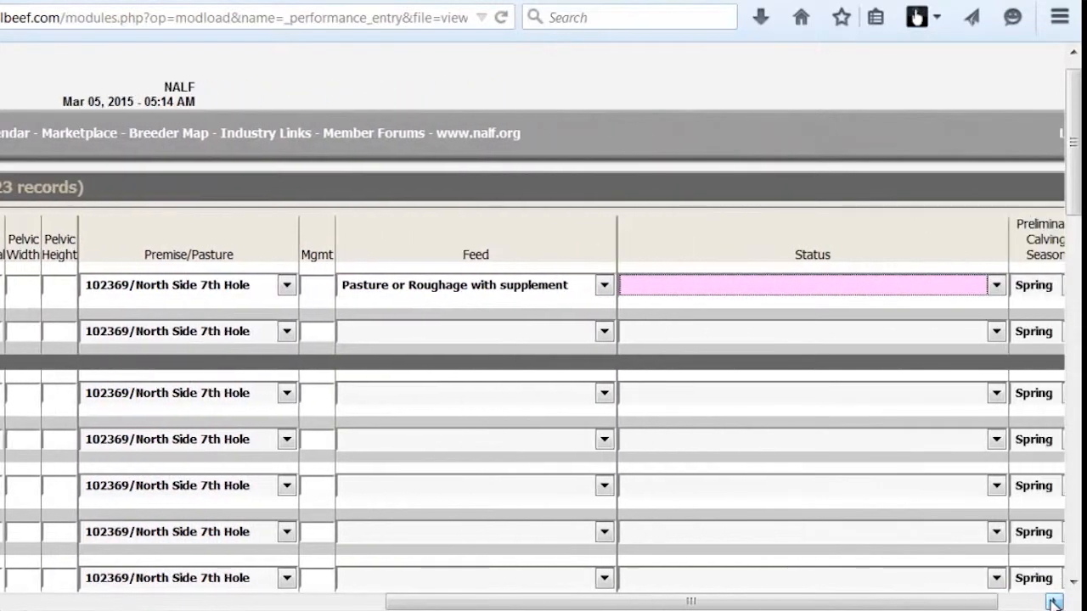
left_click(974, 286)
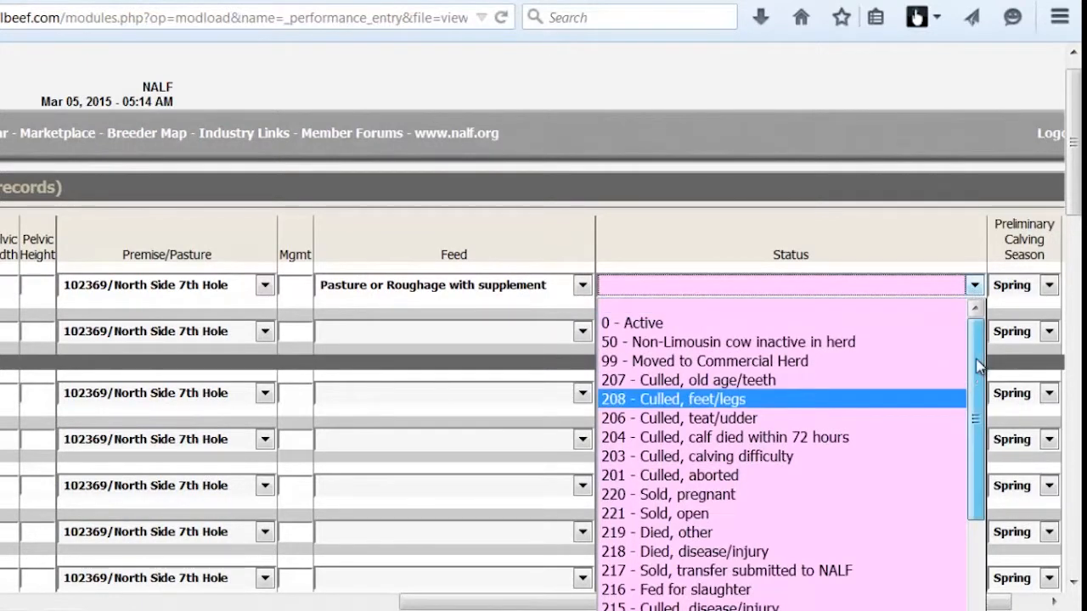
left_click_drag(977, 363, 960, 335)
left_click(874, 323)
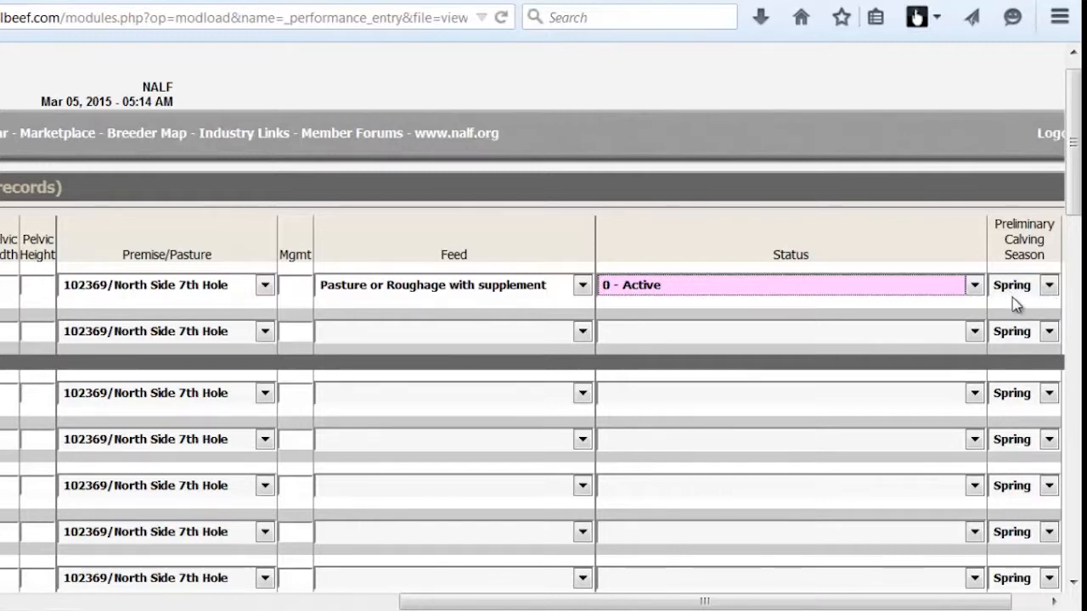
key("Tab")
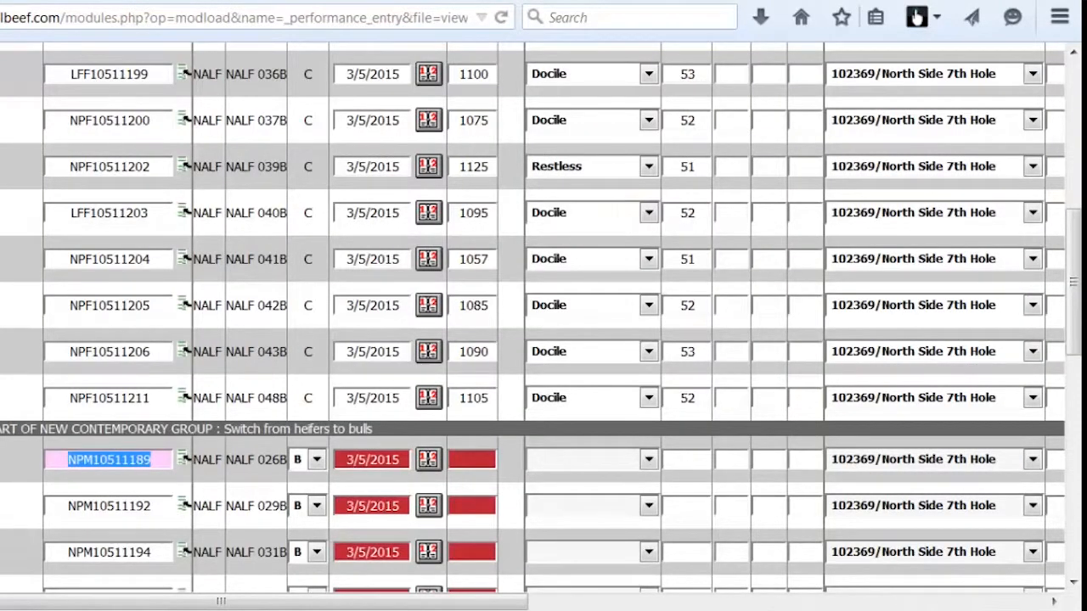
Keep sex B and yearling date 3/5/2015 for bull NALF 026B and enter a weight of 1245.
key("Tab")
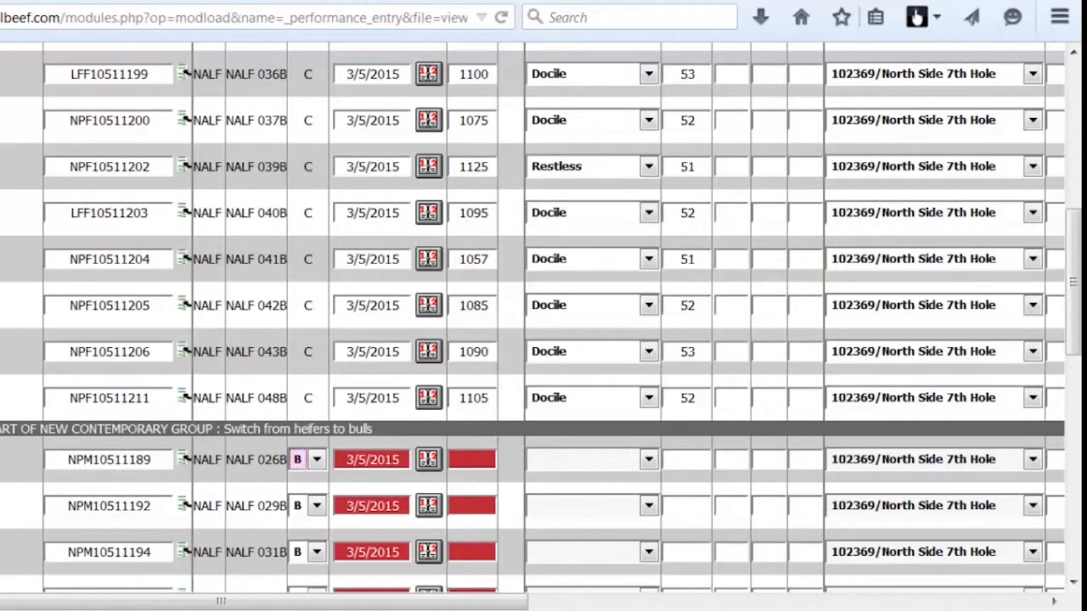
key("s")
key("Tab")
key("Tab")
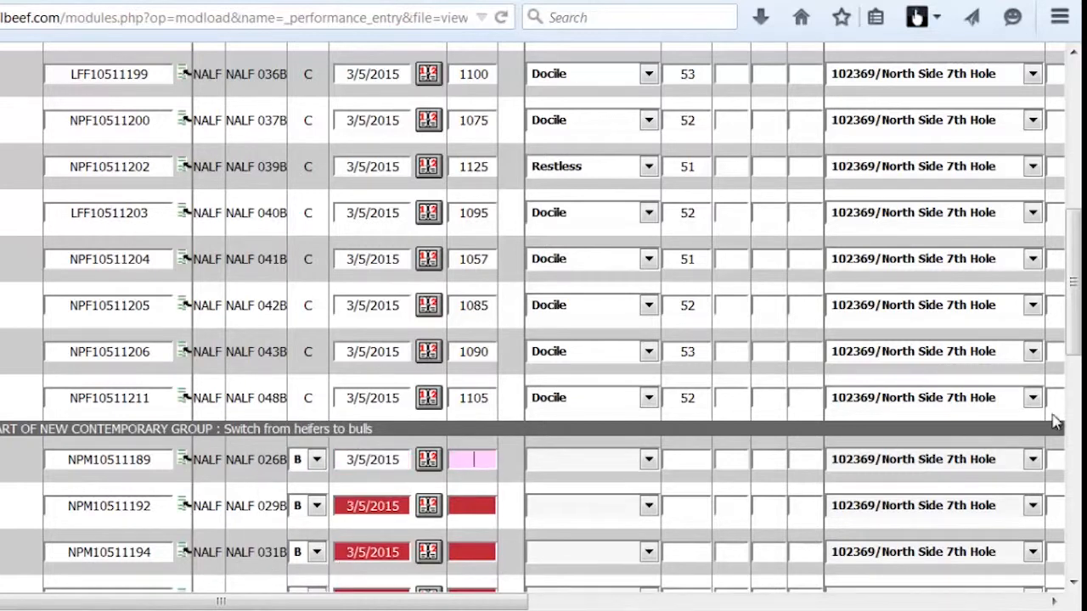
mouse_move(1074, 308)
left_mouse_down()
mouse_move(1063, 204)
mouse_move(1057, 320)
left_mouse_up()
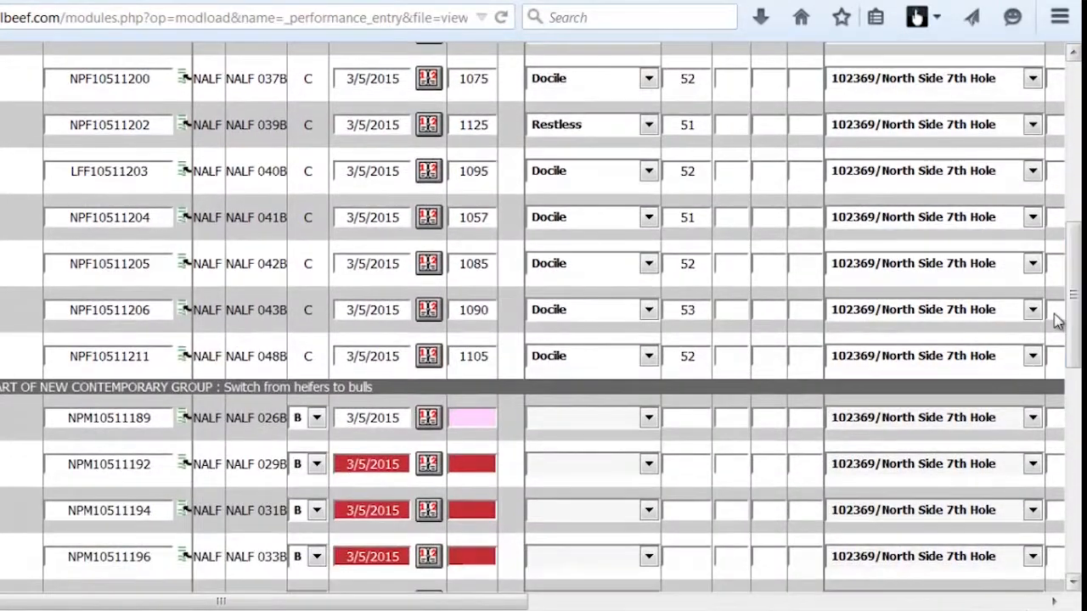
type("1245")
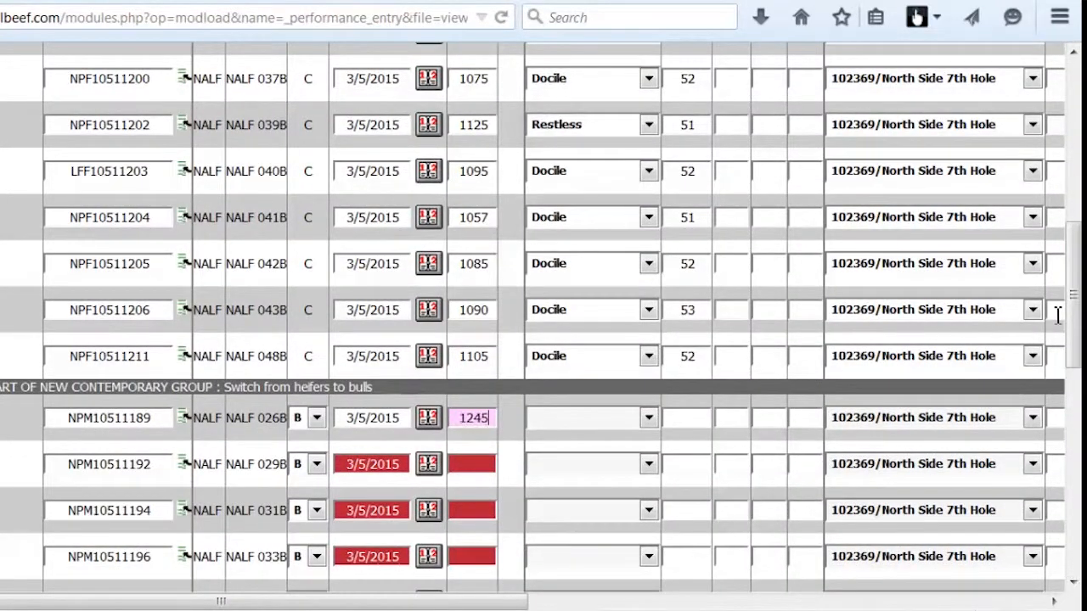
Record a Docile temper, a height of 53 and a scrotal measurement of 34 for bull NALF 026B.
key("Tab")
key("d")
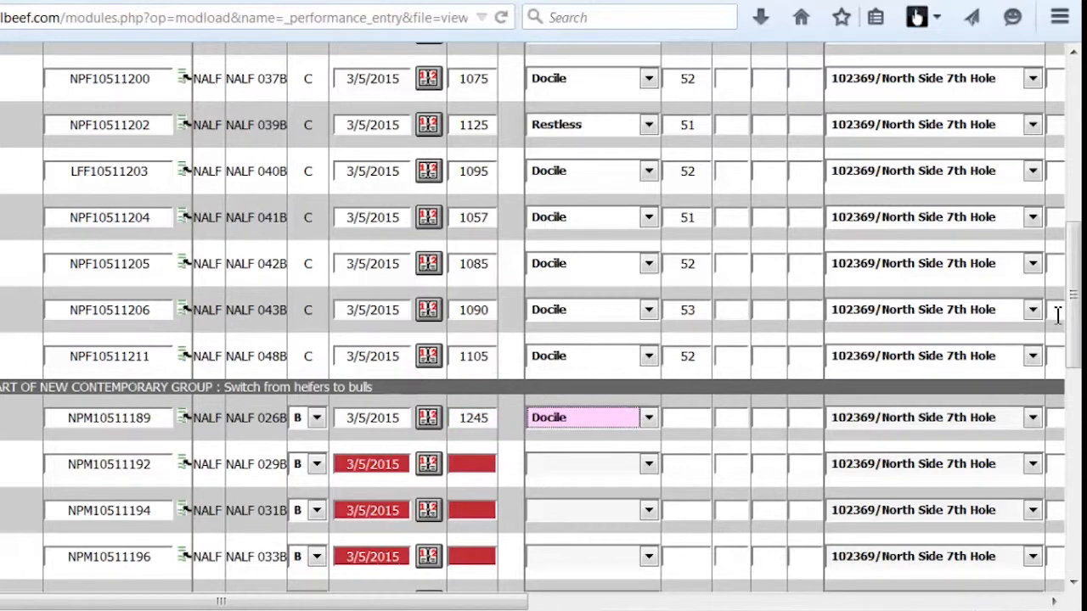
key("Tab")
type("3")
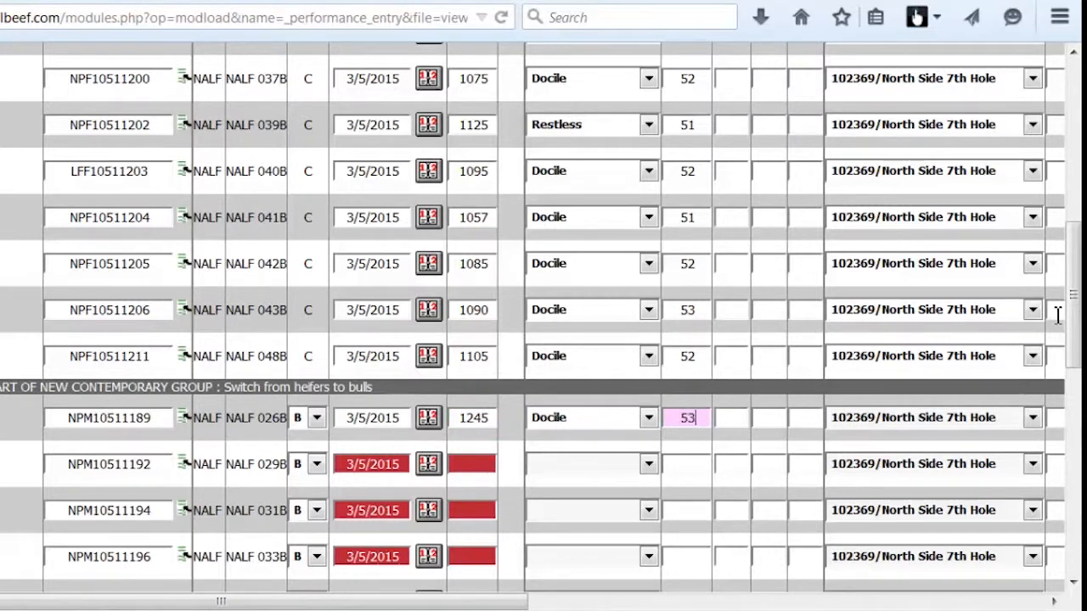
key("Tab")
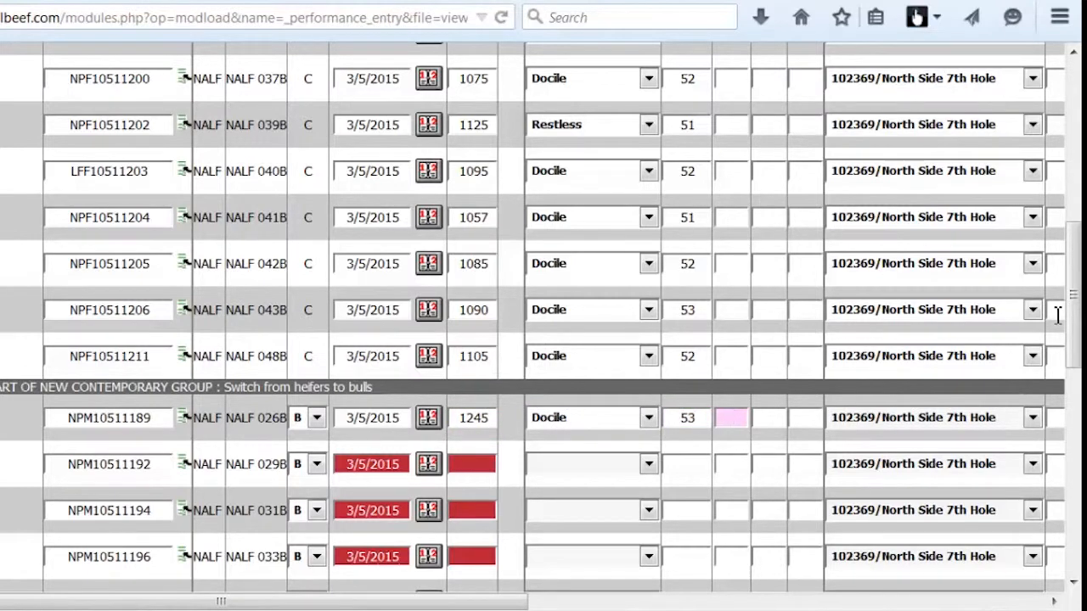
type("34")
key("Tab")
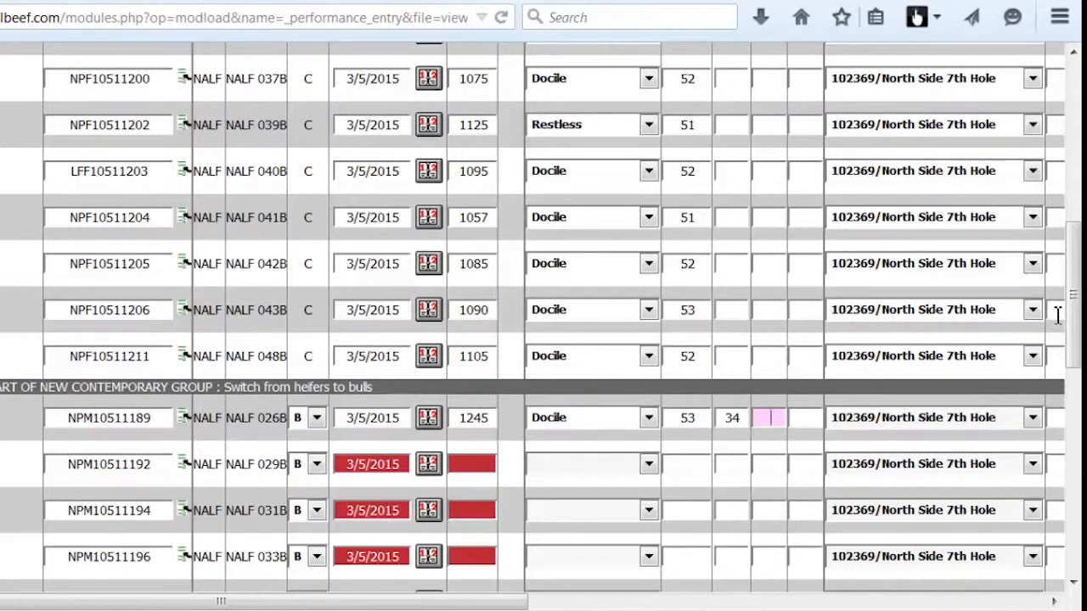
Skip the pelvic, pasture and management fields of bull NALF 026B and set its feed to Dry lot fed, high energy ration.
key("Tab")
key("Tab")
key("Tab")
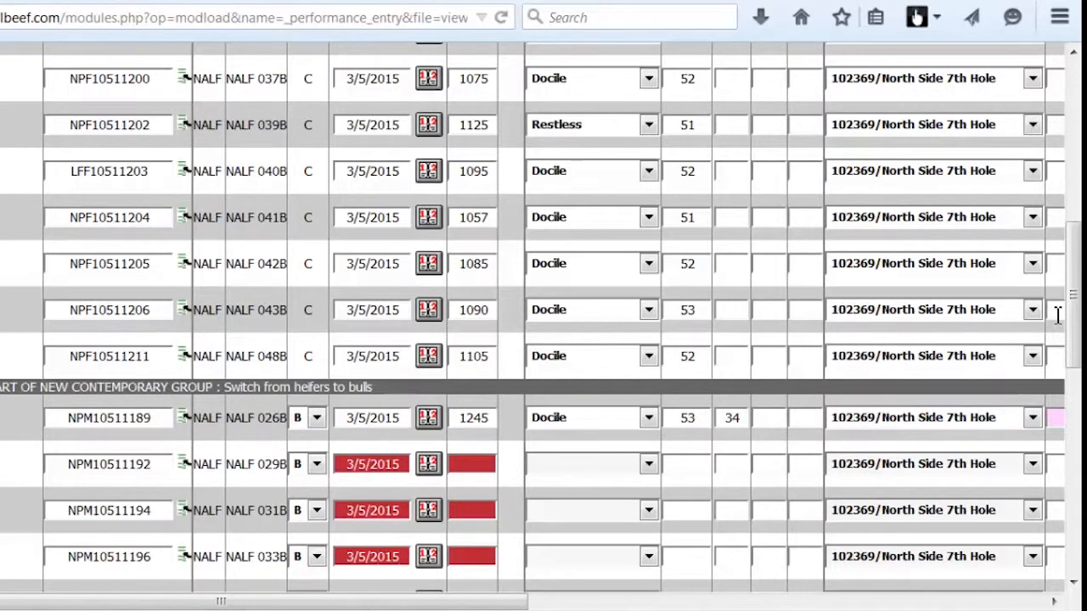
left_click(1053, 601)
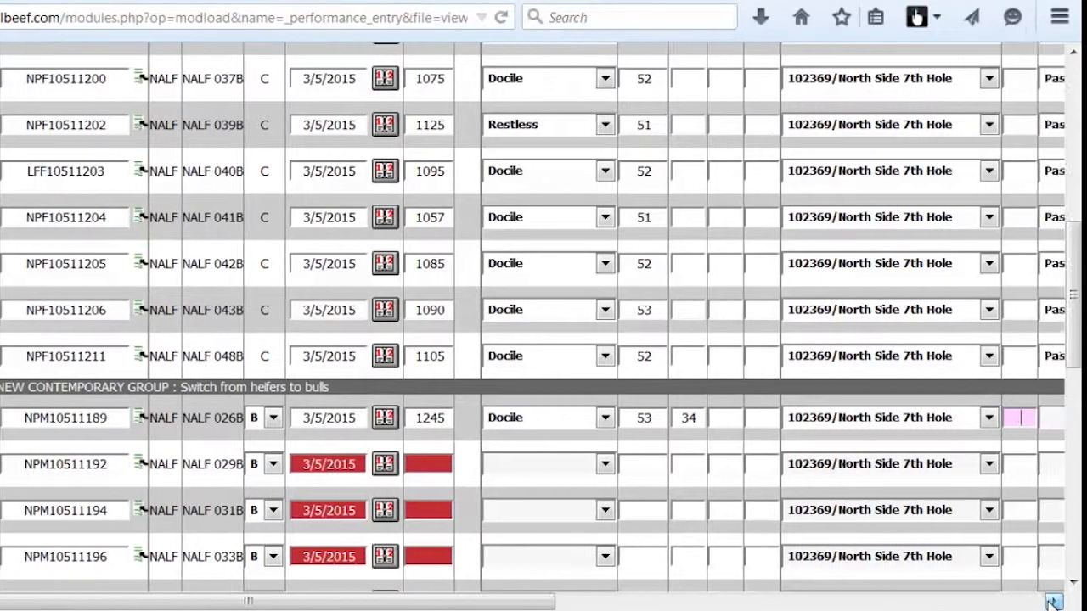
left_click(1053, 602)
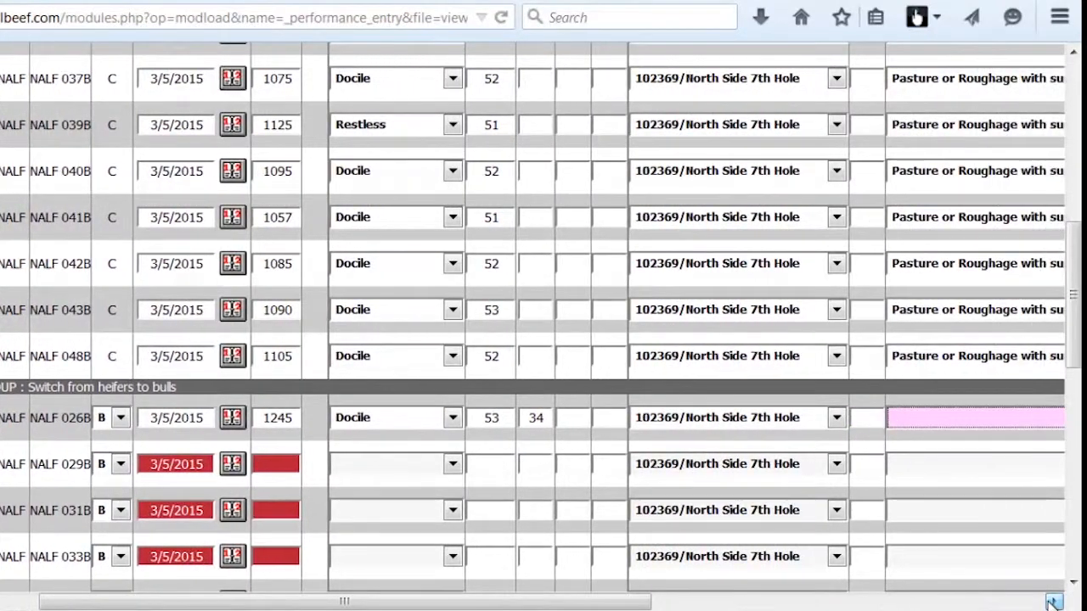
key("Down")
key("Down")
key("Down")
key("Down")
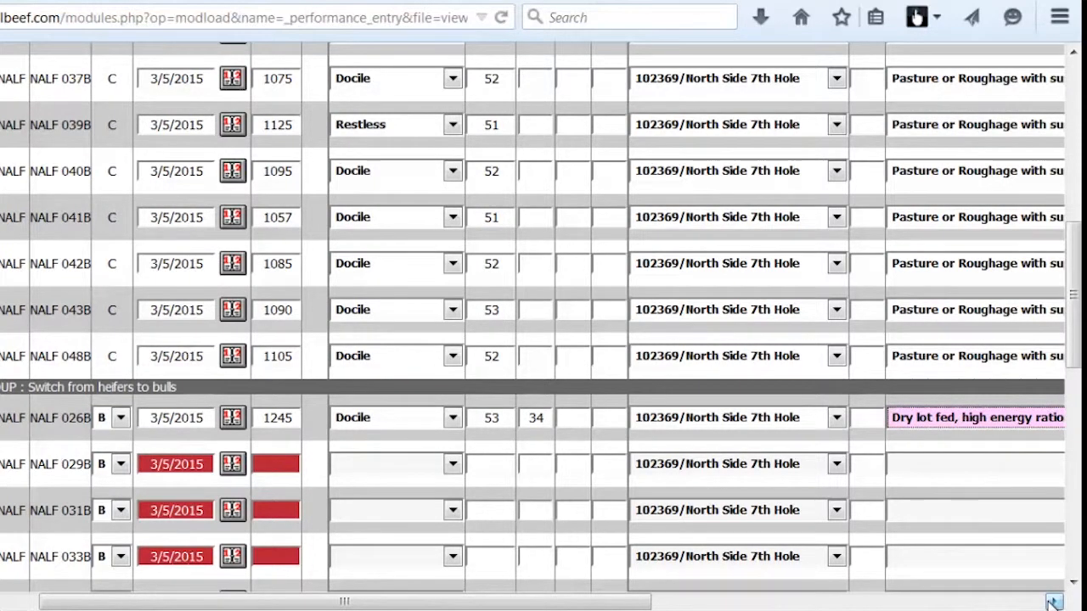
left_click(1052, 601)
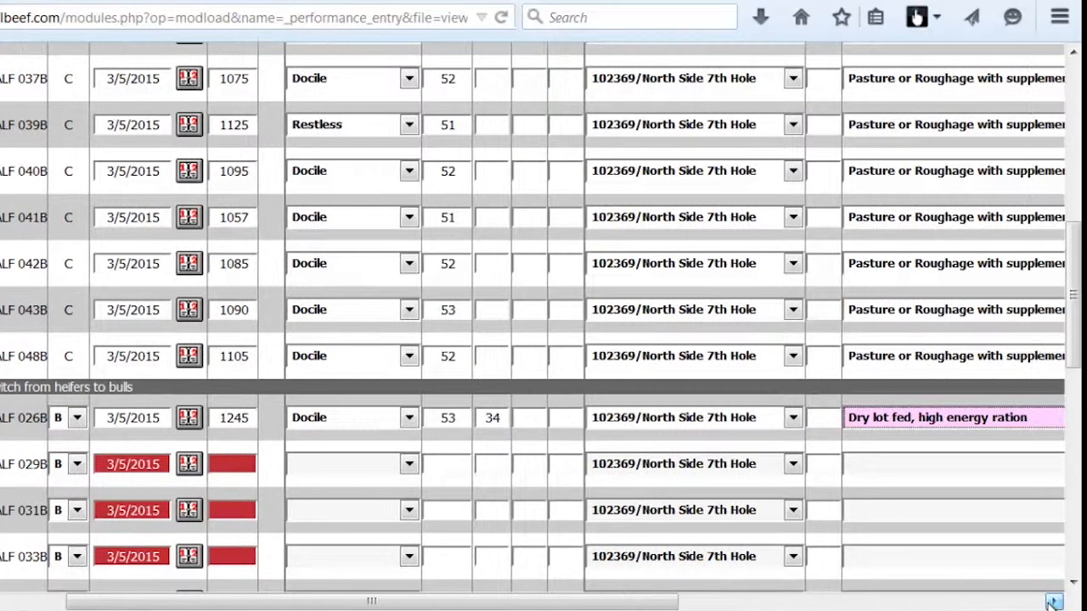
Look through the other feed options for bull NALF 026B and return to Dry lot fed, high energy ration.
key("Down")
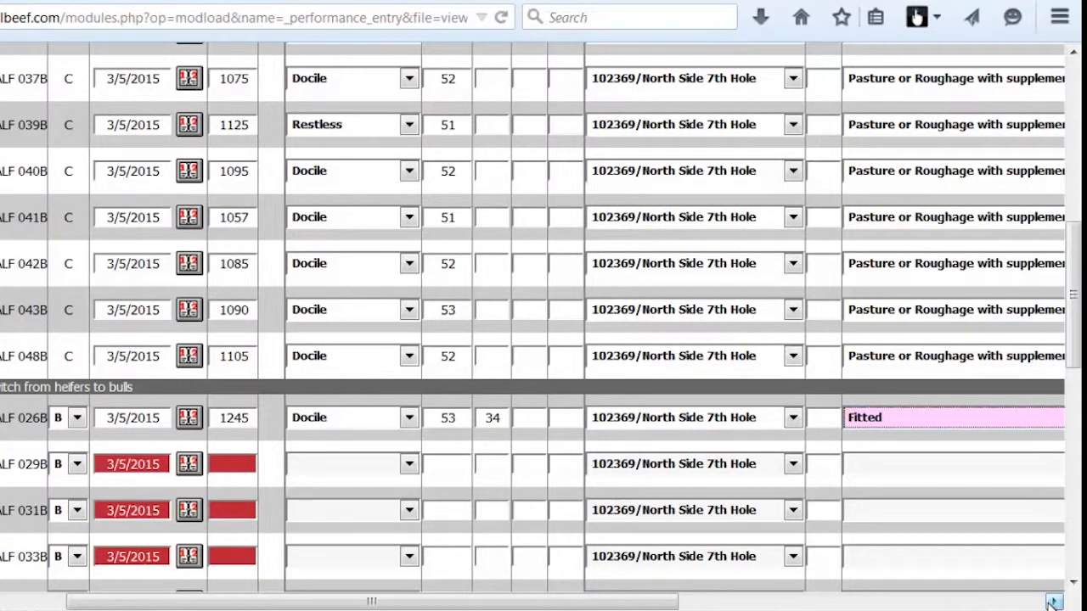
key("Down")
key("Down")
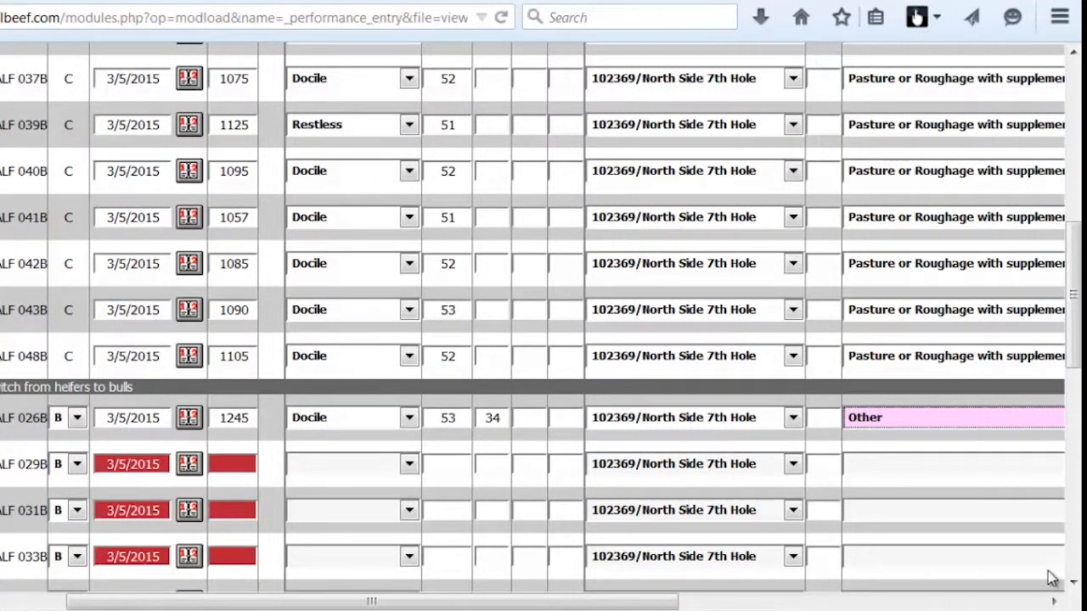
key("Up")
key("Up")
key("Up")
key("Up")
key("Up")
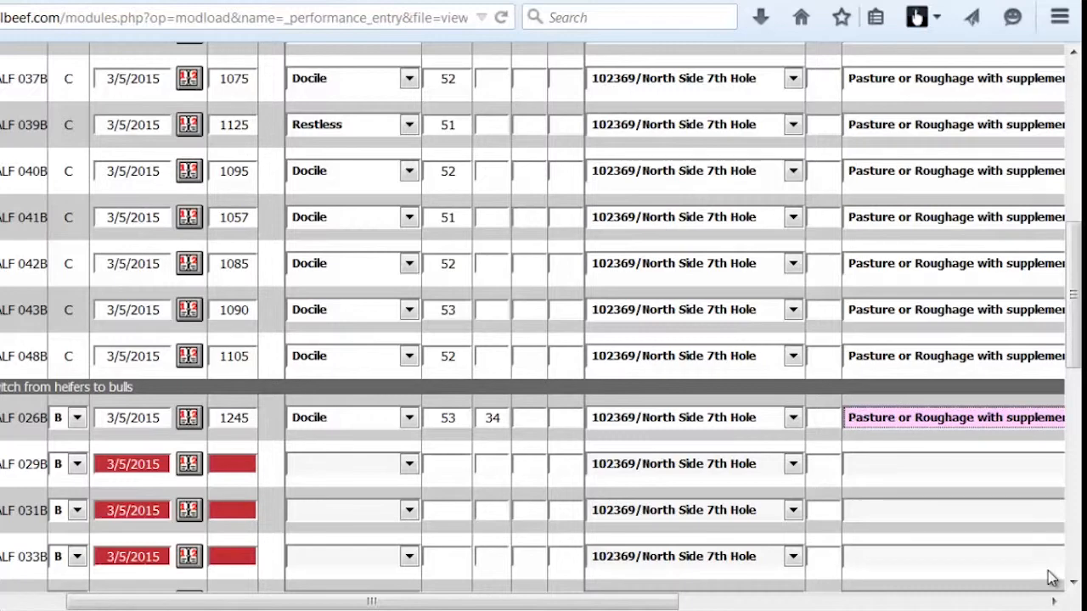
key("Up")
key("Up")
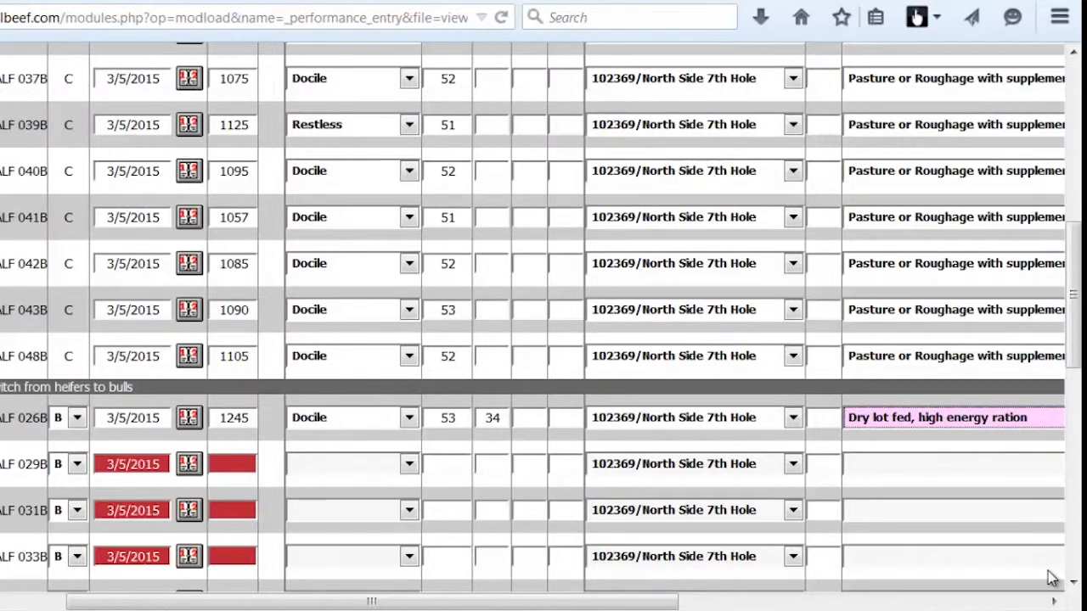
Set the status of bull NALF 026B to 0 - Active.
key("Tab")
key("Down")
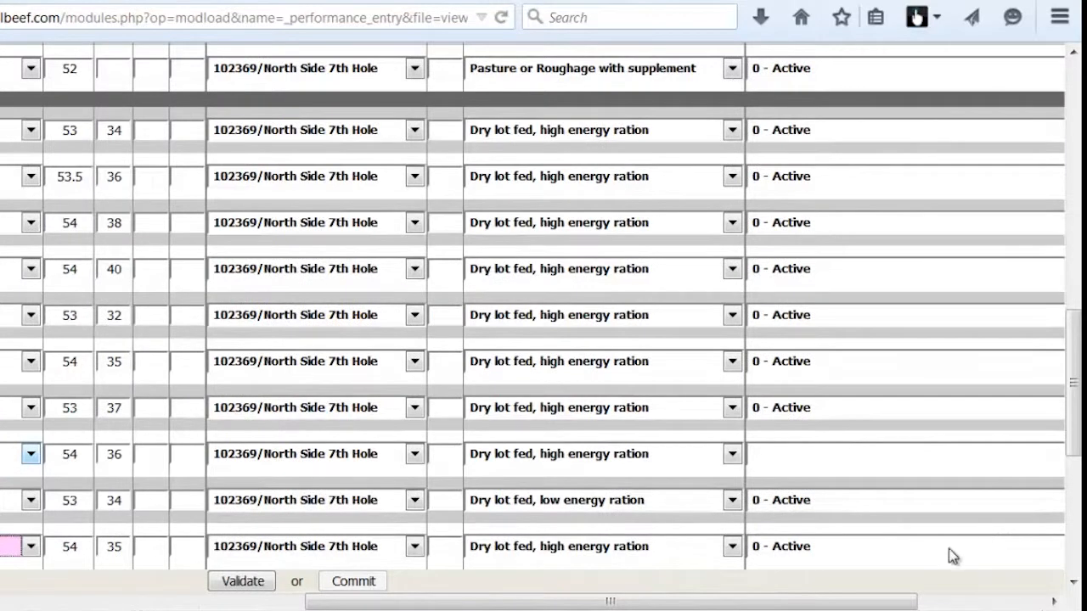
Validate the entered yearling records and look up the flagged record's code in the Error Descriptors list.
left_click(266, 590)
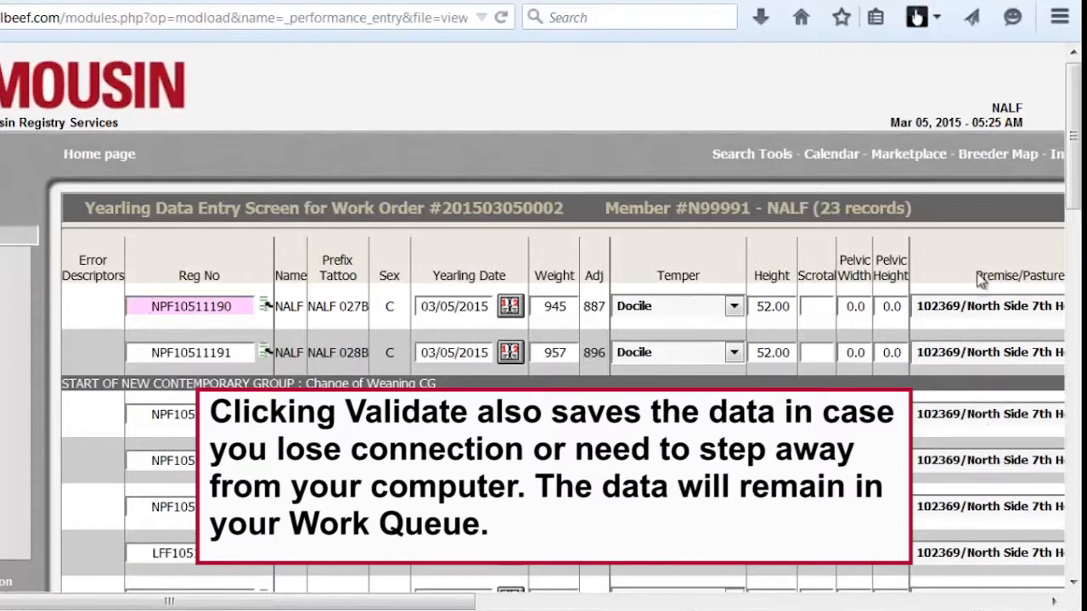
left_click_drag(1075, 197, 1077, 474)
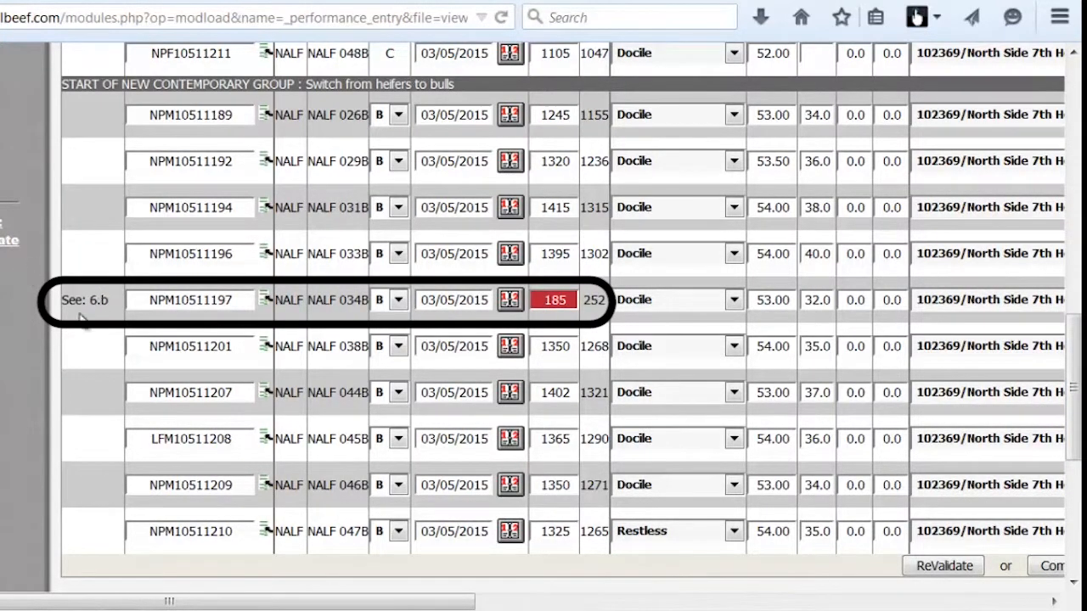
scroll(1050, 190, "up", 10)
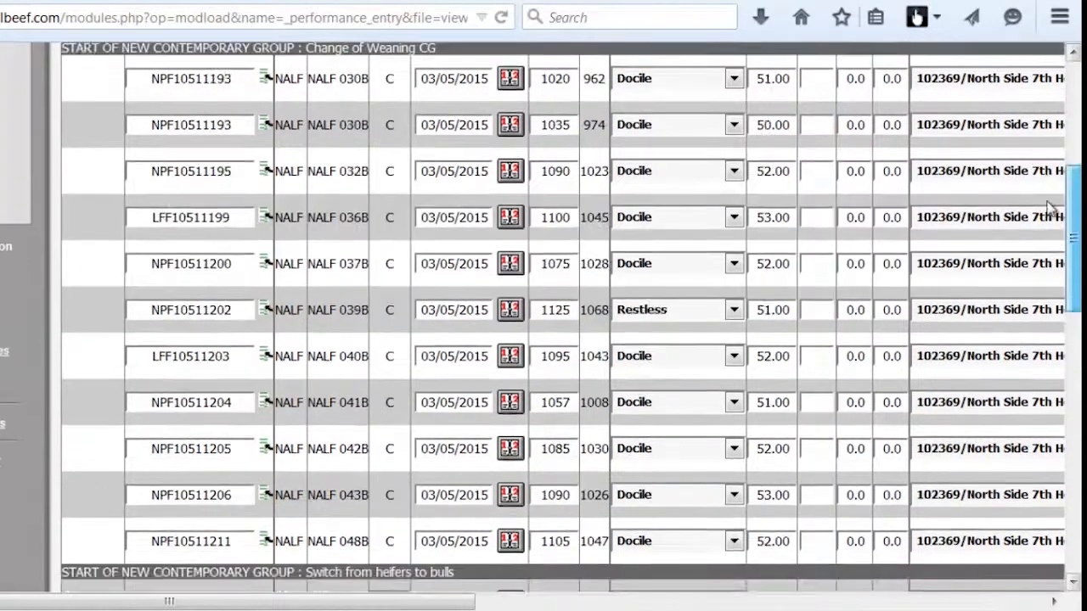
scroll(1047, 185, "up", 4)
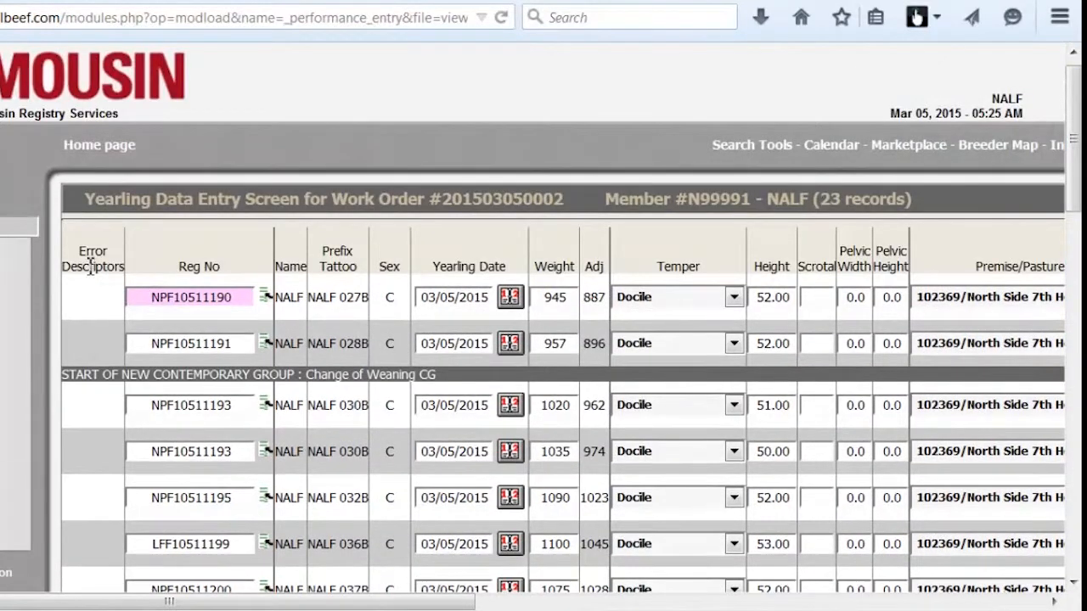
left_click_drag(1078, 146, 1079, 392)
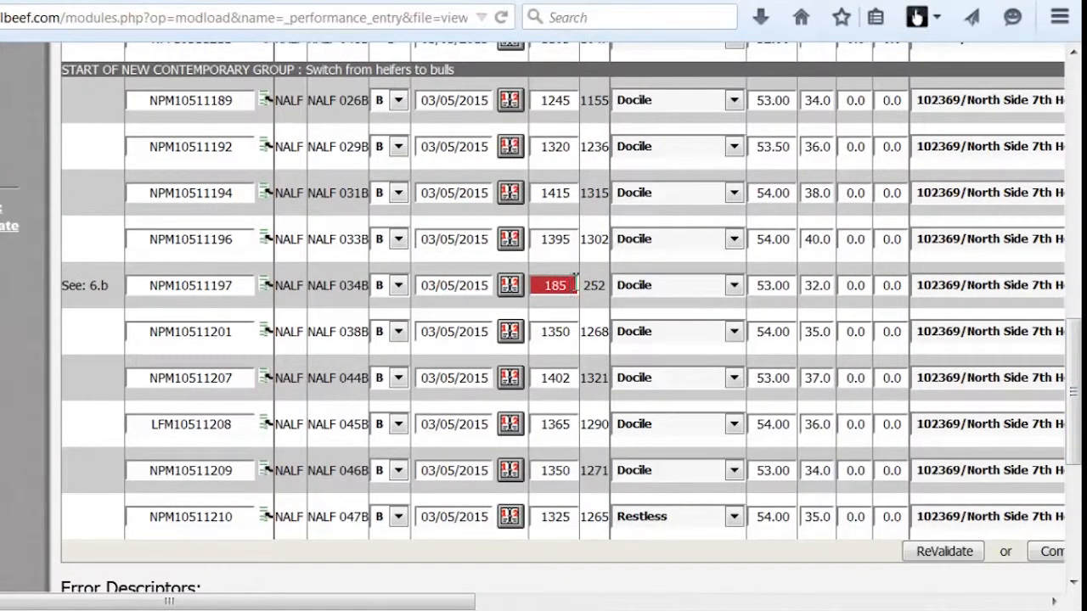
left_click_drag(1073, 392, 1077, 466)
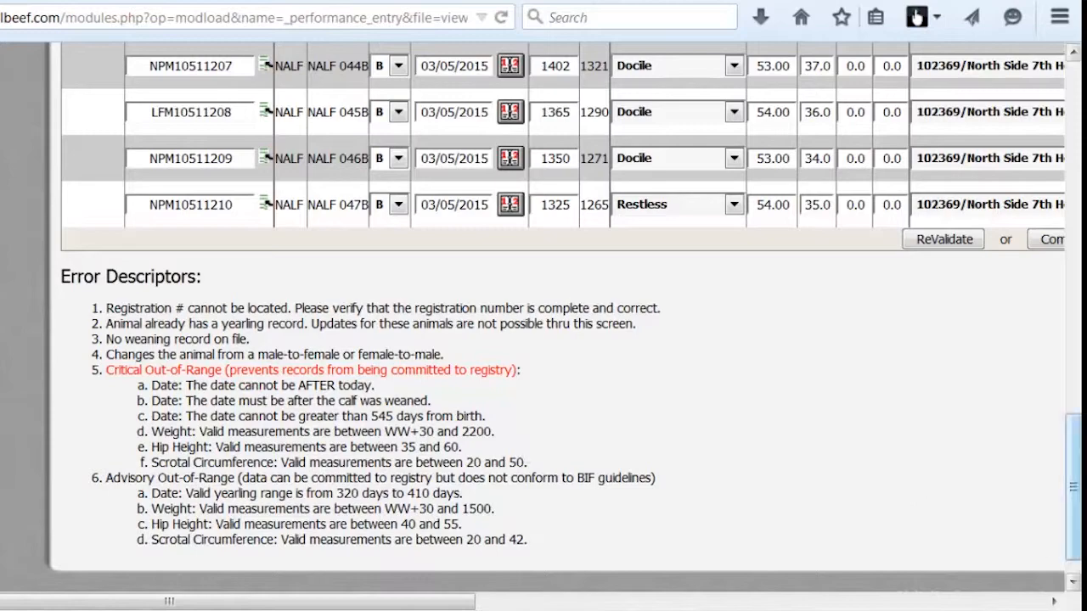
Correct the flagged weight of bull NALF 034B to 1385.
left_click_drag(1079, 501, 1078, 383)
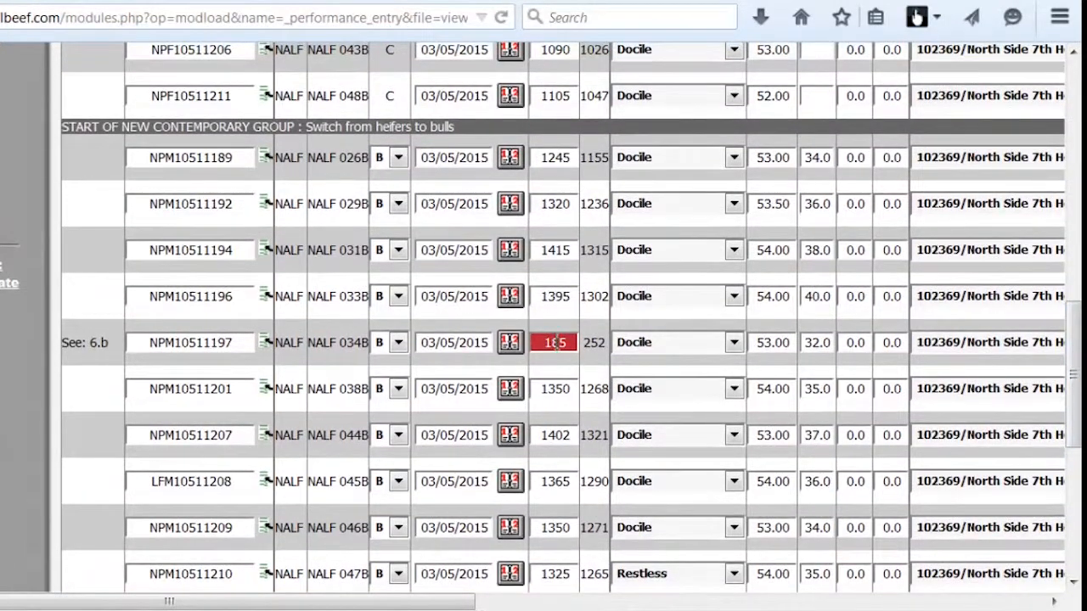
left_click(557, 343)
type("3")
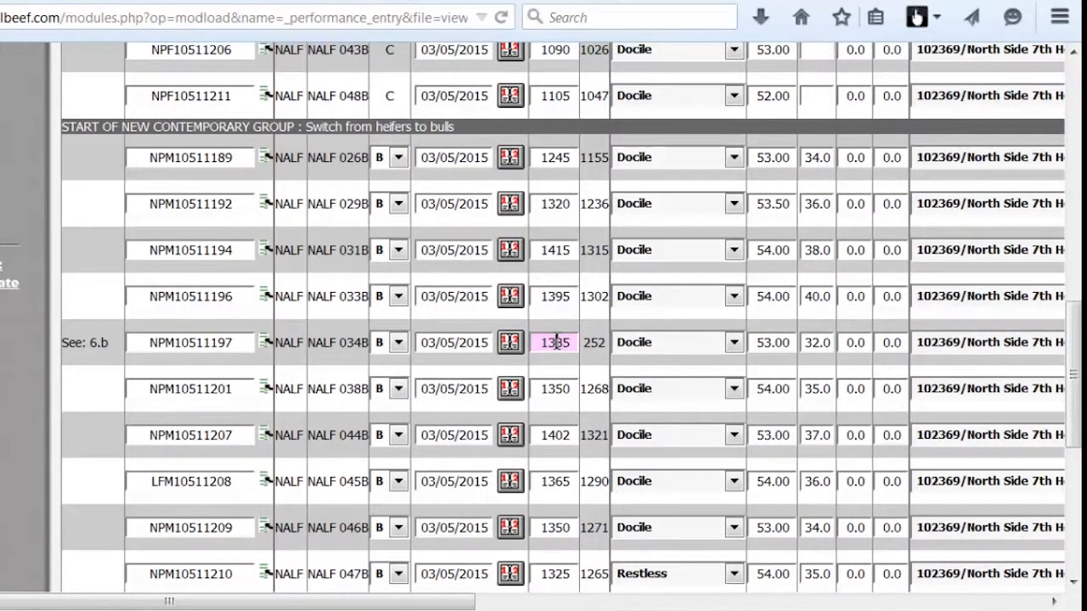
Change the feed of bull NALF 046B to Dry lot fed, high energy ration.
left_click_drag(348, 601, 601, 600)
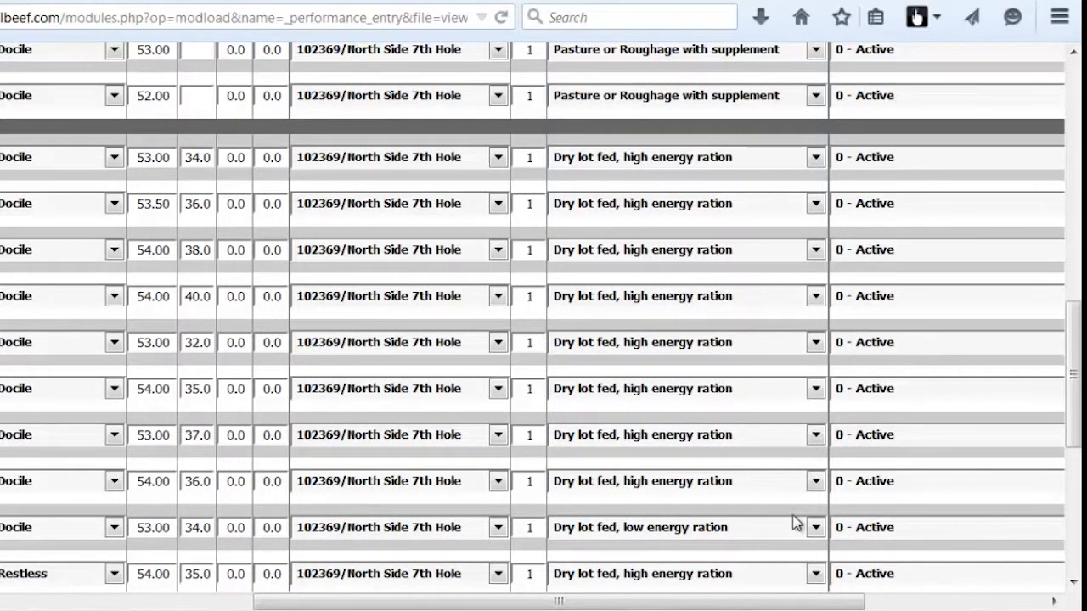
left_click(815, 527)
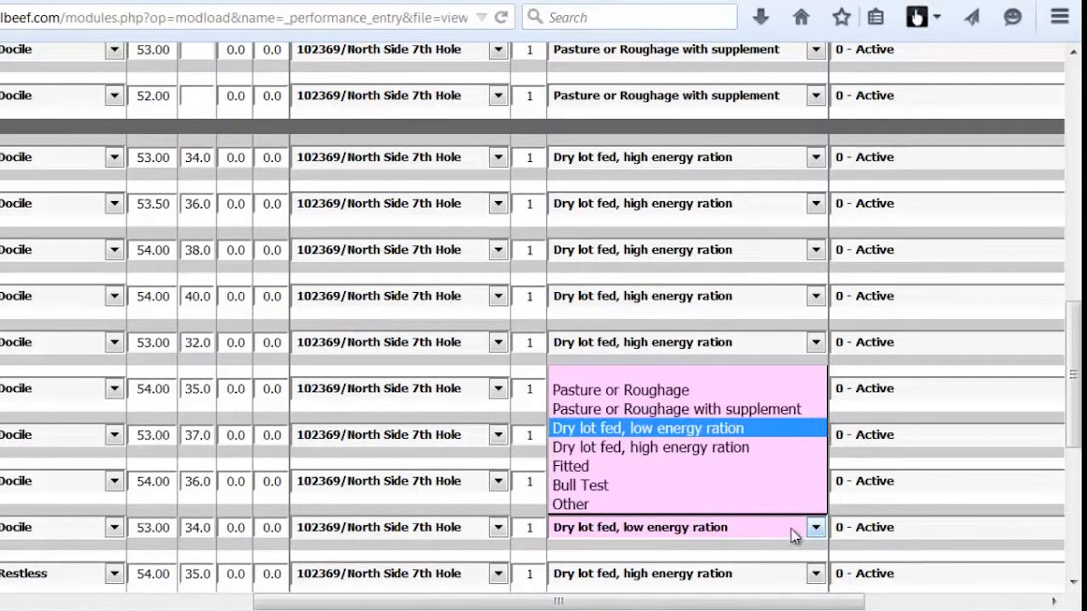
left_click(728, 450)
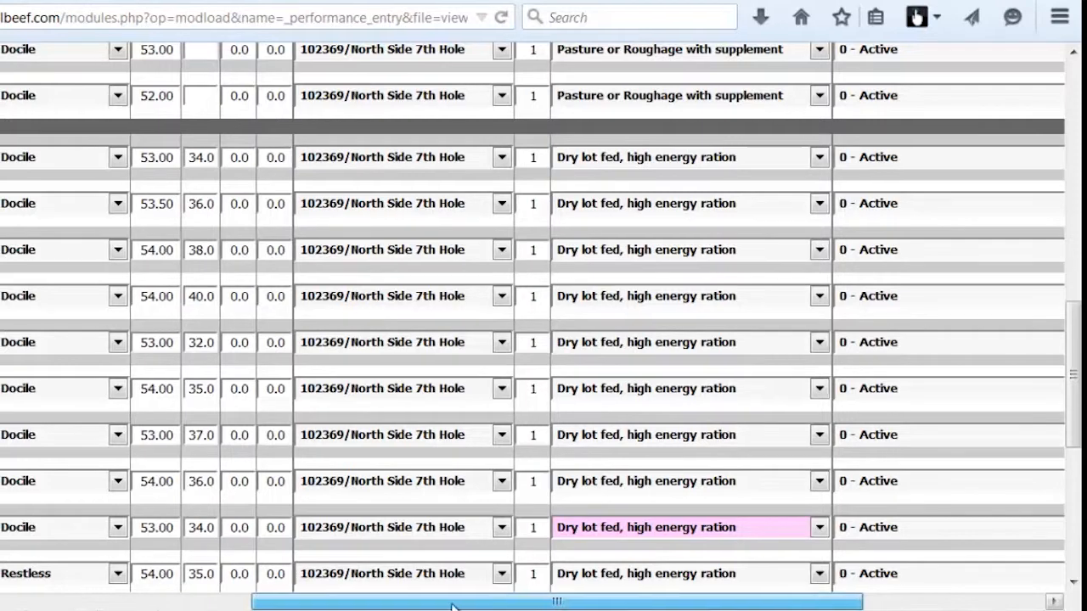
Revalidate the yearling records with the corrected weight and feed entries.
left_click_drag(450, 605, 238, 608)
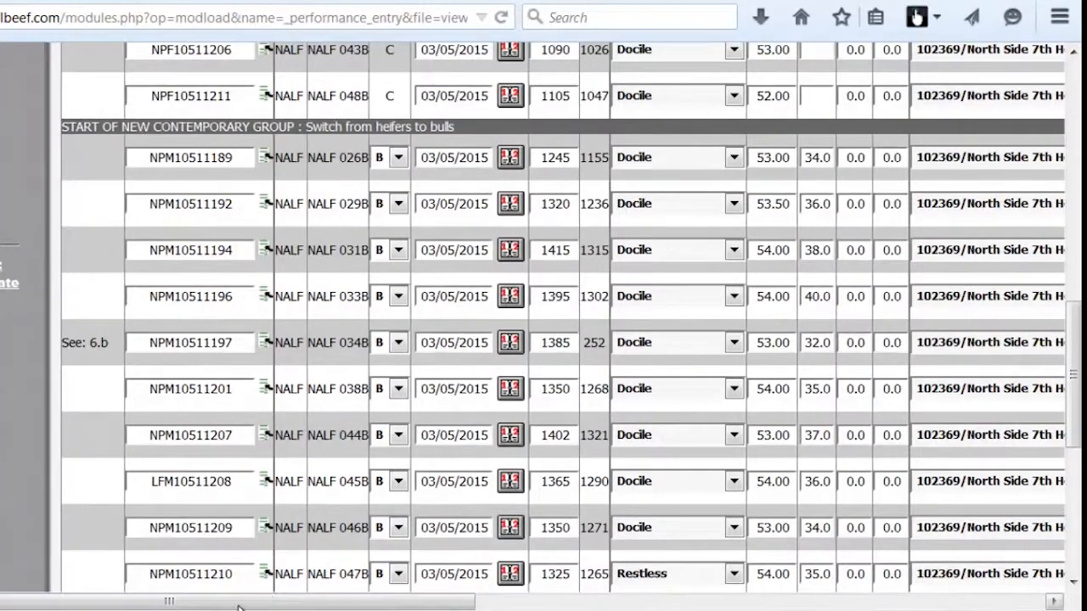
scroll(1073, 382, "down", 4)
scroll(1074, 382, "down", 5)
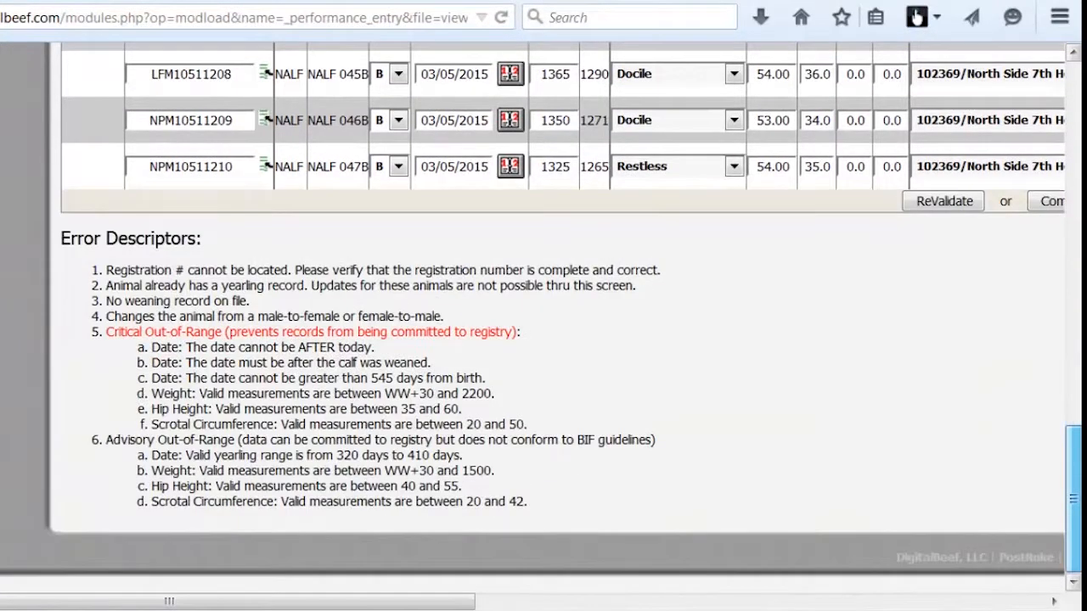
left_click(960, 204)
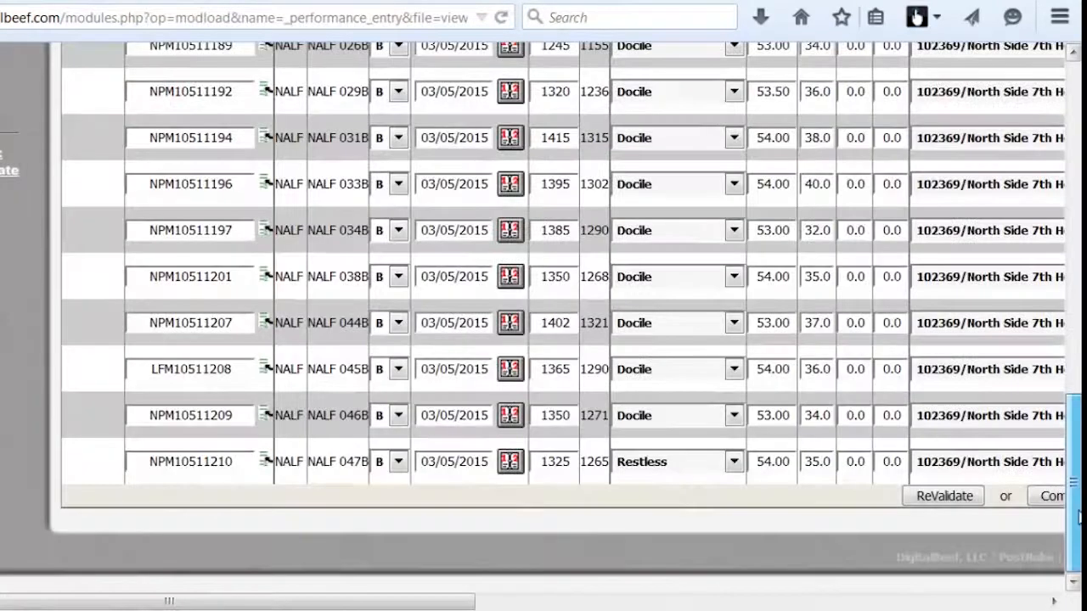
Check the revalidated heifer and bull records for remaining error codes and commit them to the registry.
left_click_drag(1080, 516, 1077, 453)
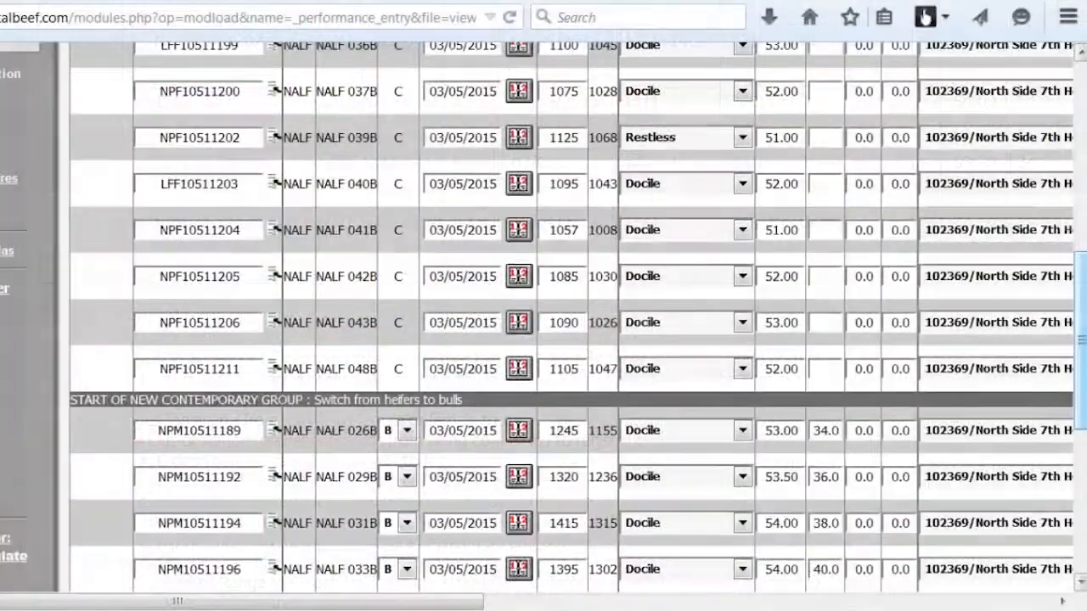
scroll(543, 323, "down", 5)
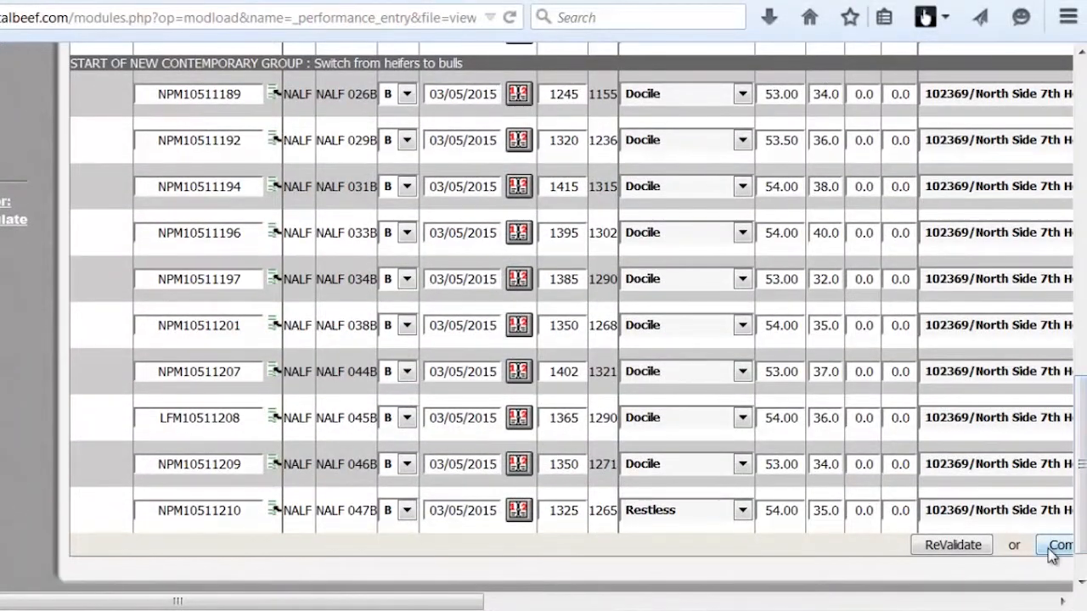
left_click(1056, 548)
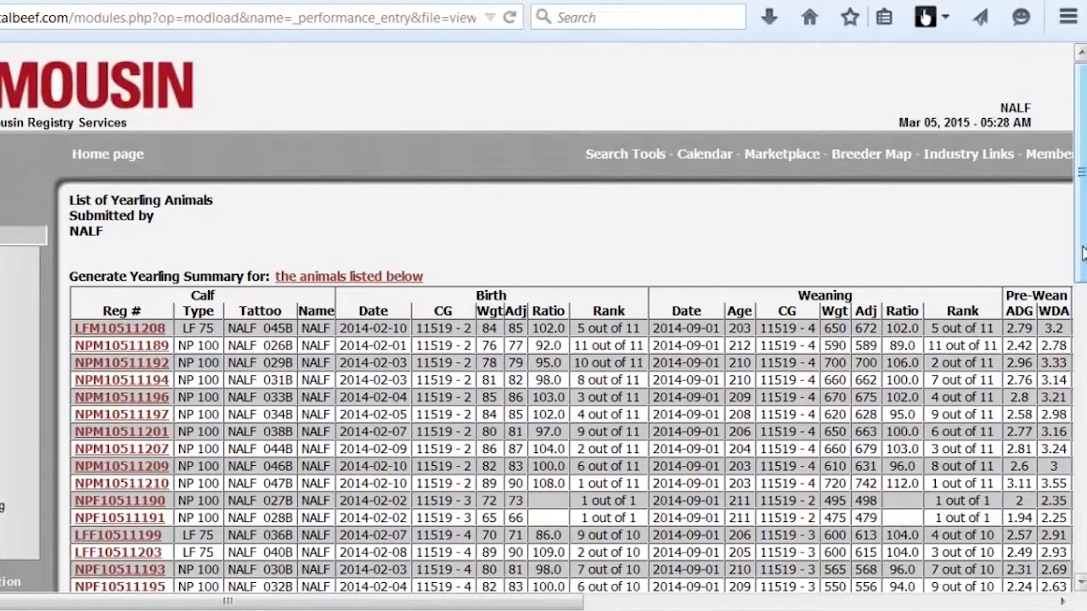
Review the submitted animals' birth, weaning, yearling and post-weaning figures and generate the Yearling Summary for all listed animals.
left_click_drag(1083, 252, 1083, 333)
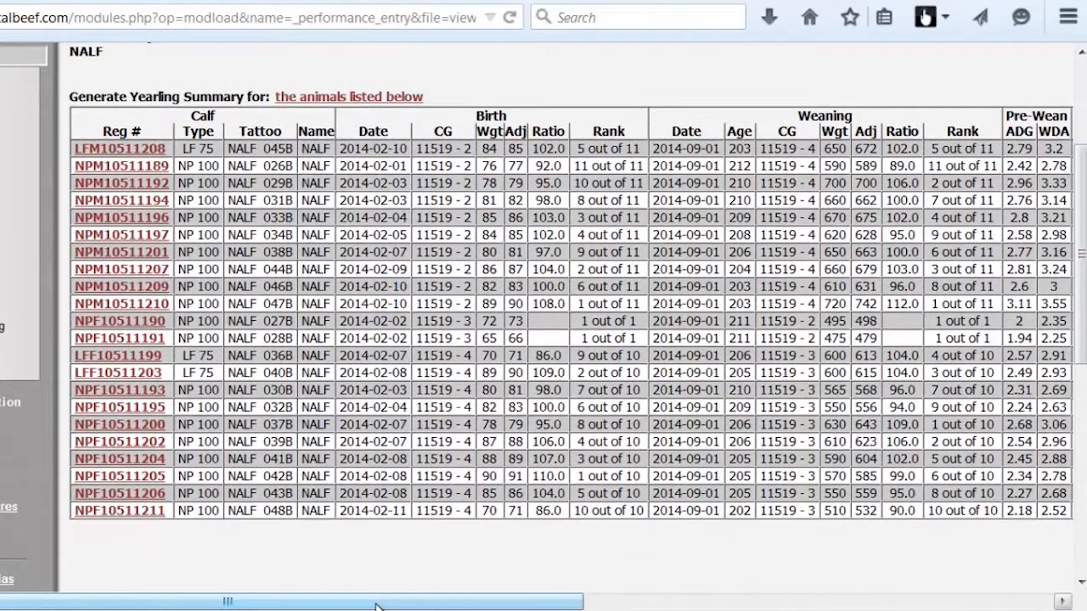
left_click_drag(376, 603, 557, 603)
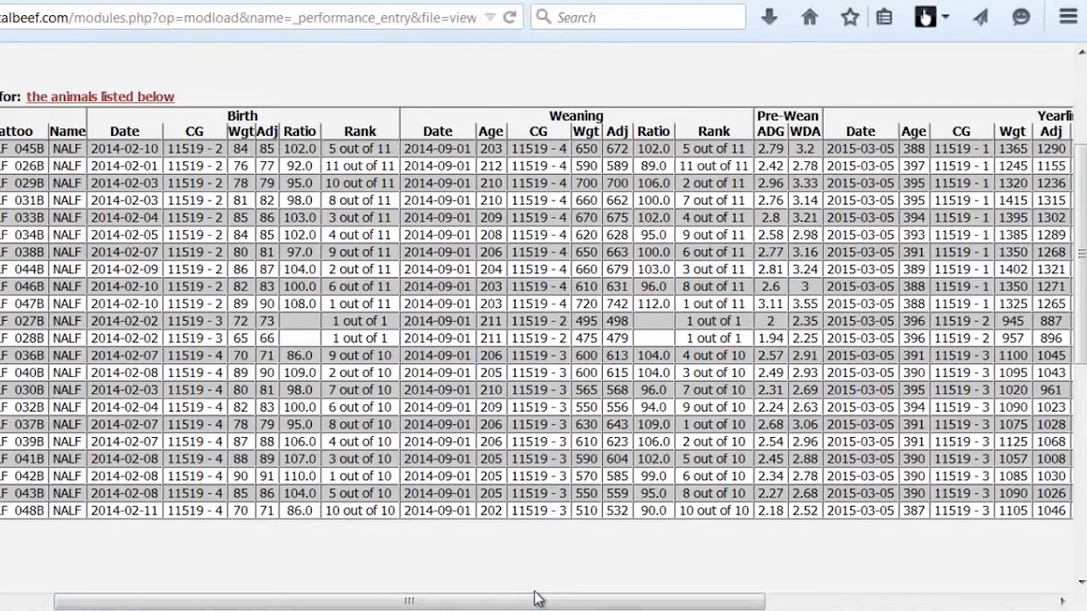
left_click_drag(535, 599, 803, 599)
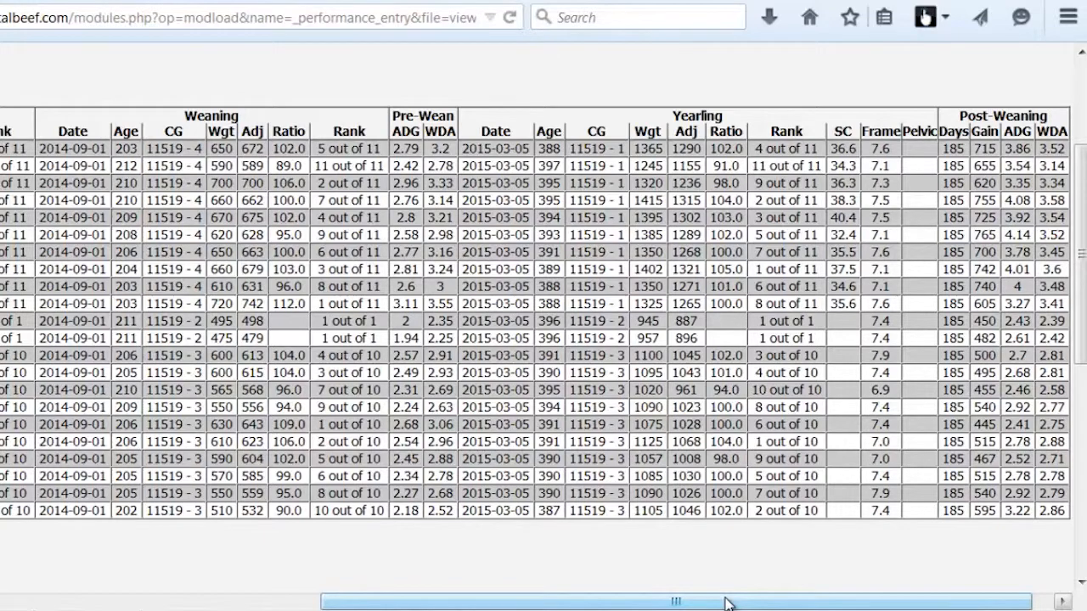
left_click_drag(726, 604, 402, 606)
left_click(252, 105)
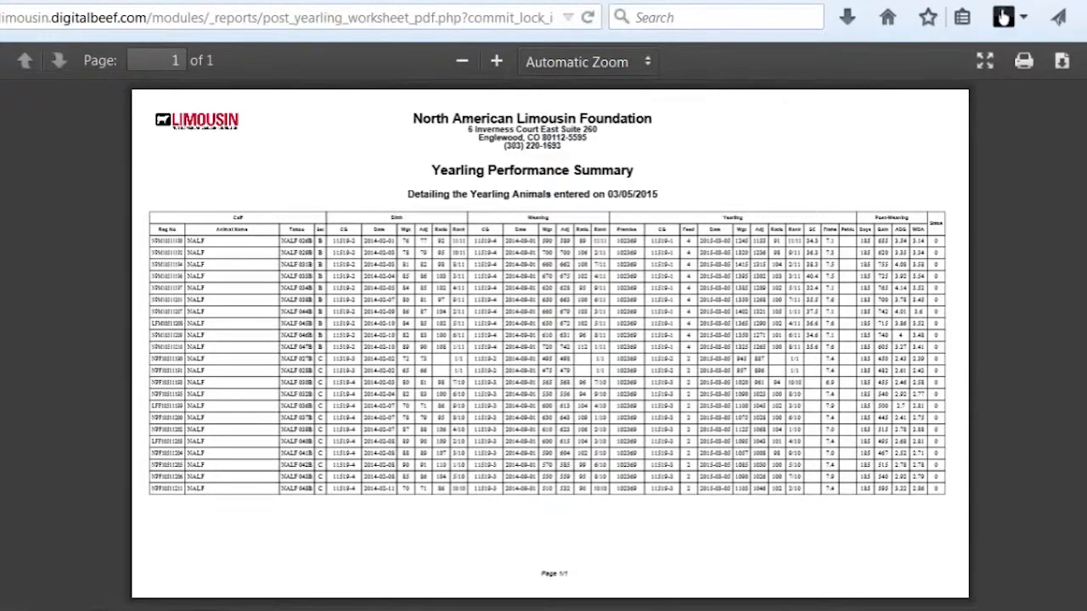
Leave the Yearling Performance Summary, return to the List of Yearling Animals and locate the account's Reports entry.
left_click(4, 1)
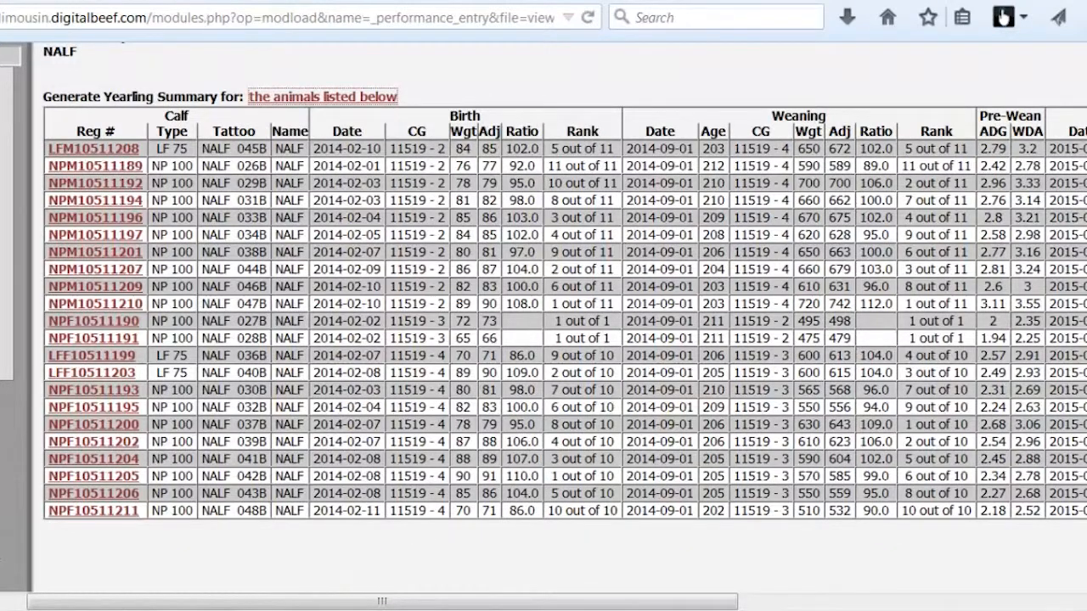
scroll(544, 323, "up", 2)
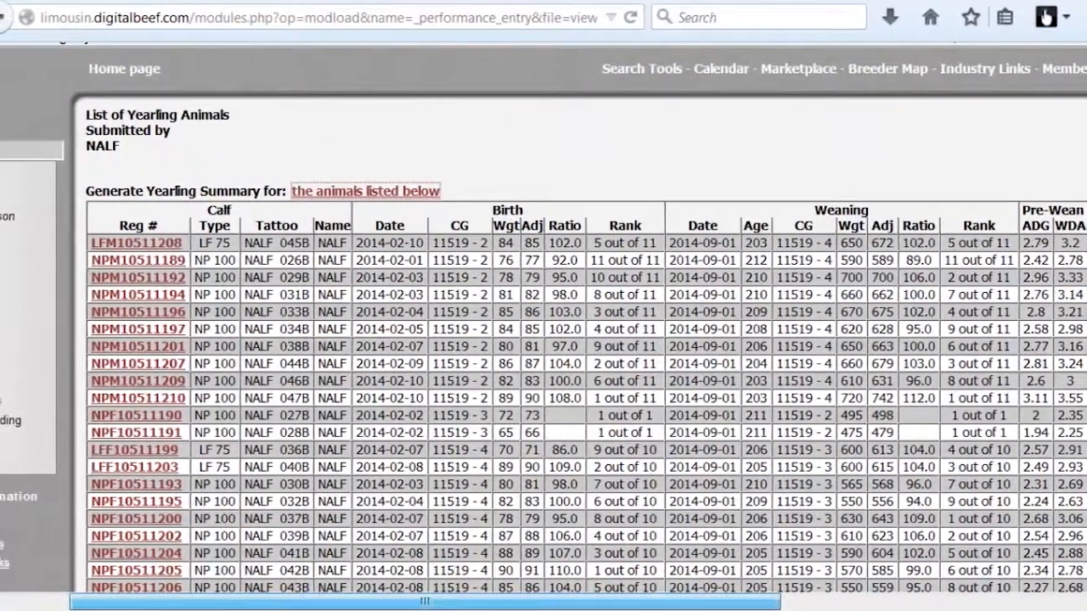
left_click_drag(600, 602, 537, 605)
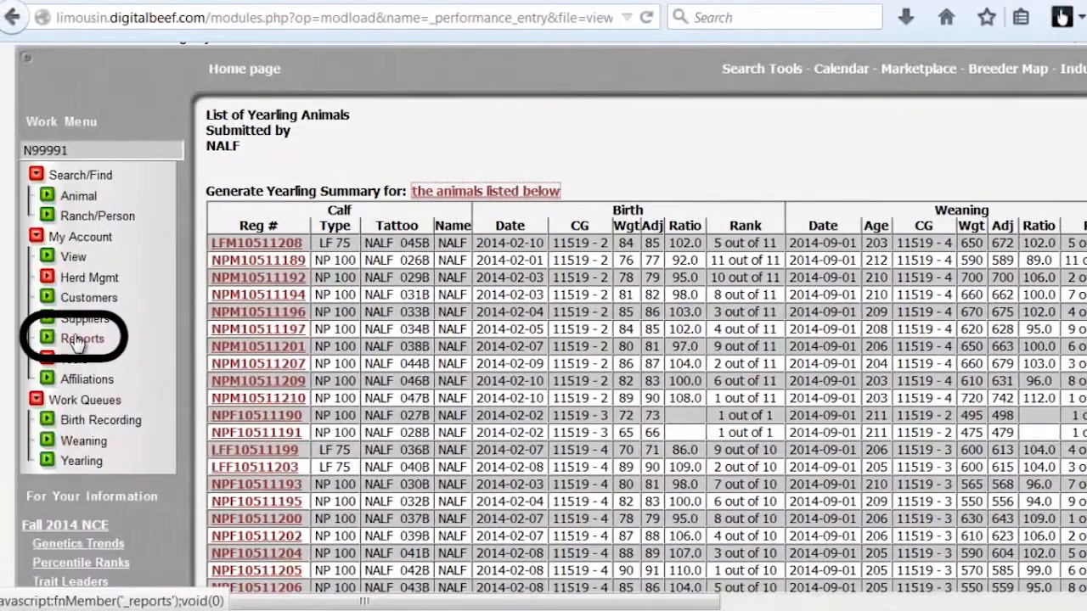